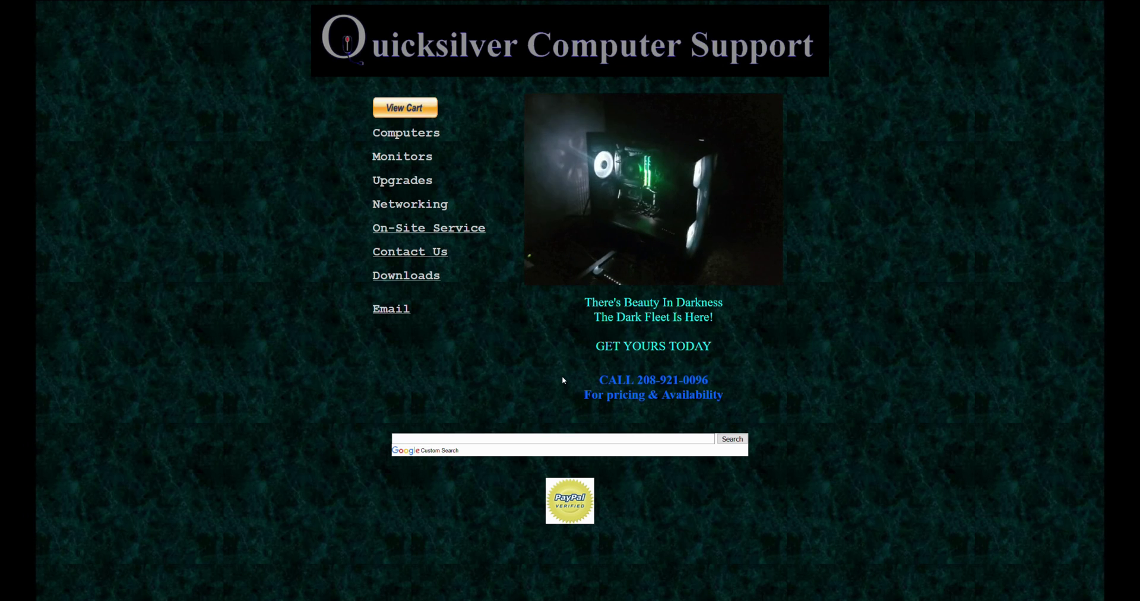
Step: Switch from the web browser to the File Explorer window showing HYUNDAI (E:)
key(alt+Tab)
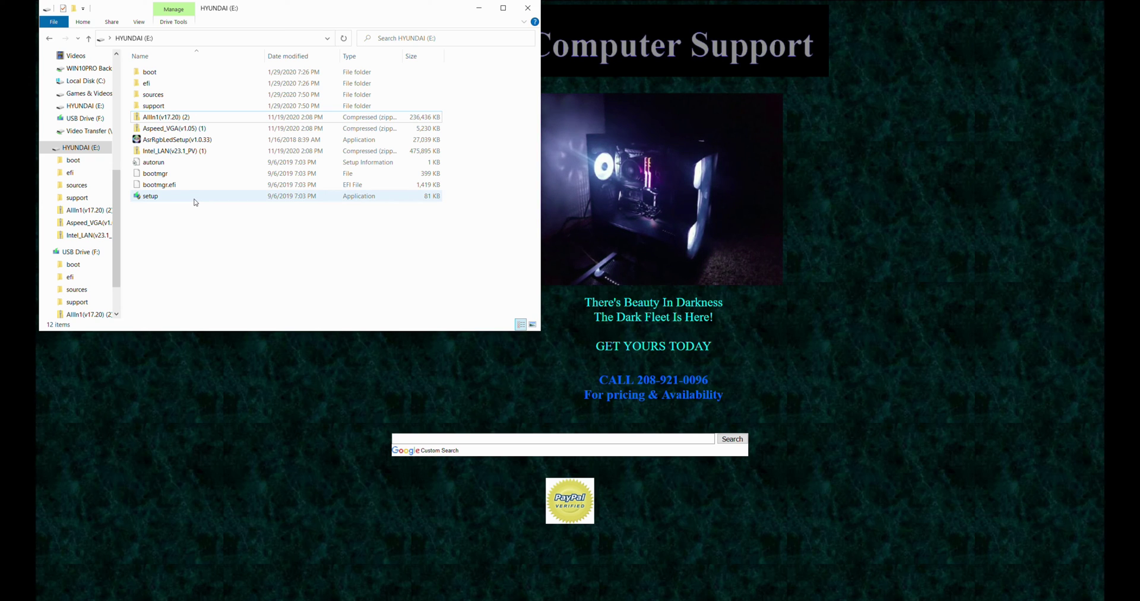
Step: Format HYUNDAI (E:) as NTFS with default allocation size, confirming the data erase
right_click(81, 151)
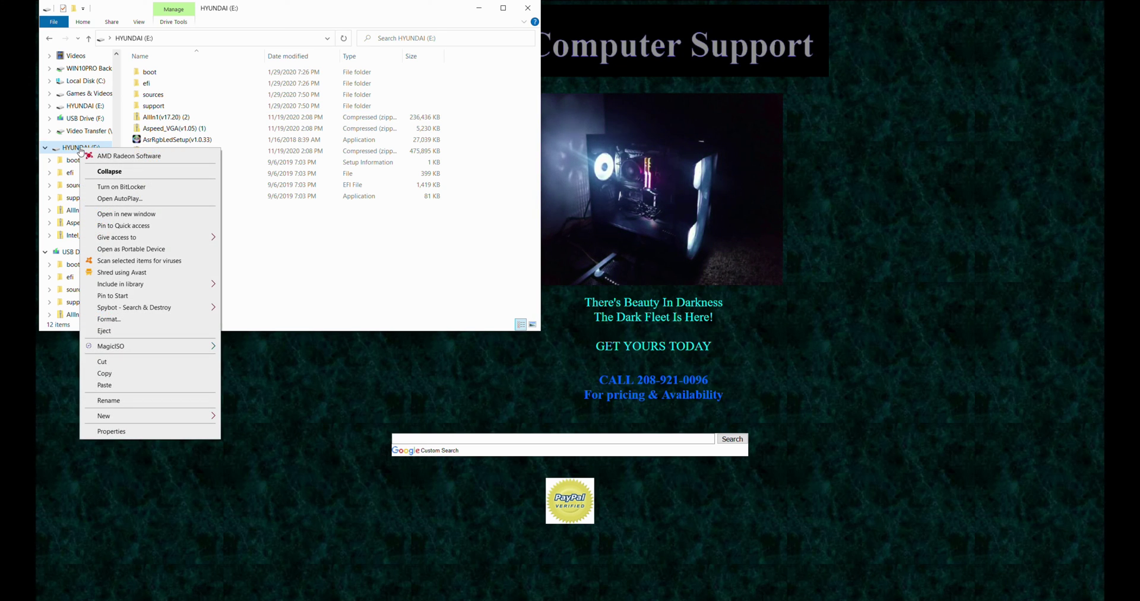
click(142, 319)
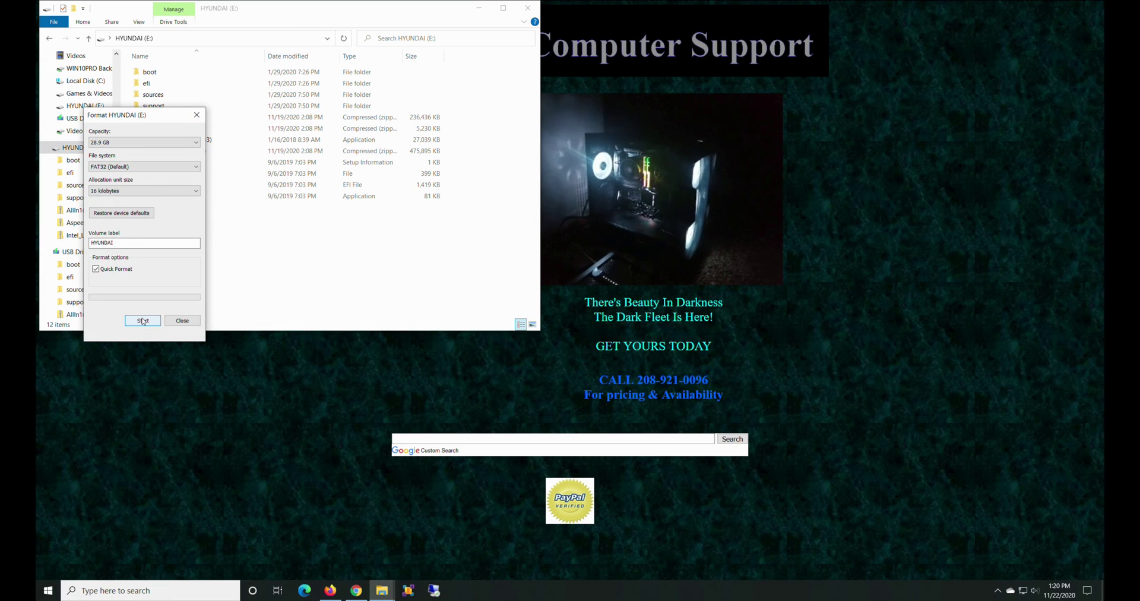
click(182, 170)
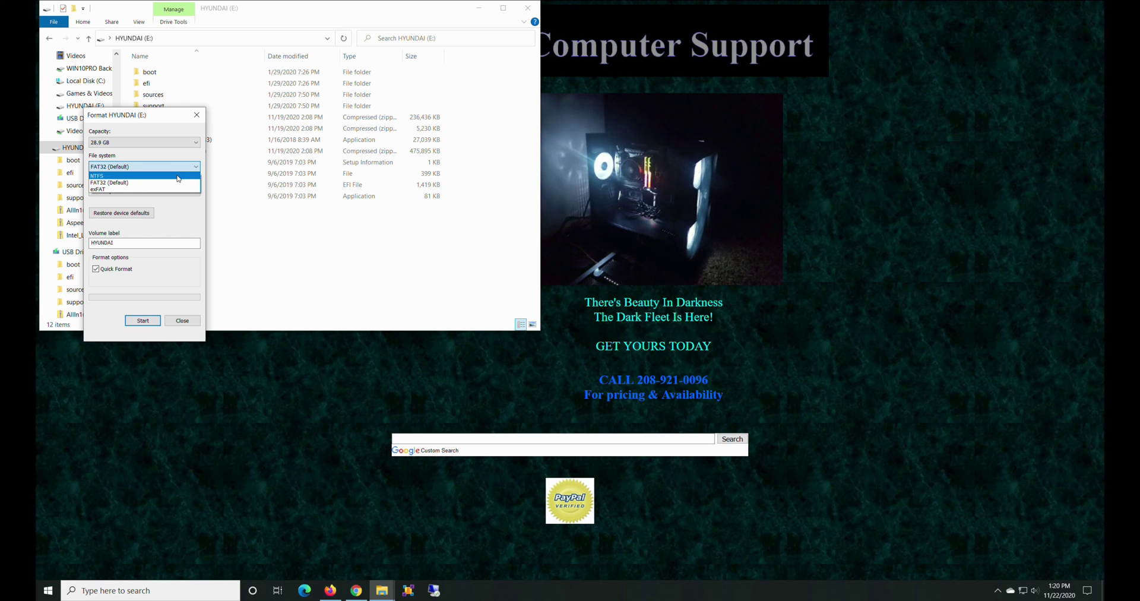
click(177, 176)
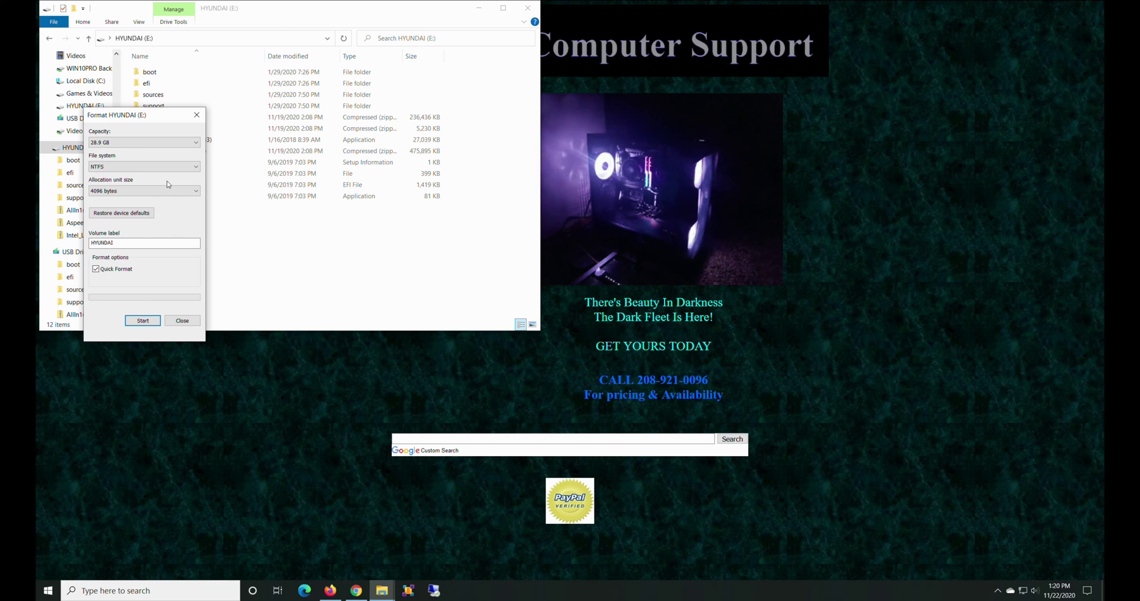
click(178, 191)
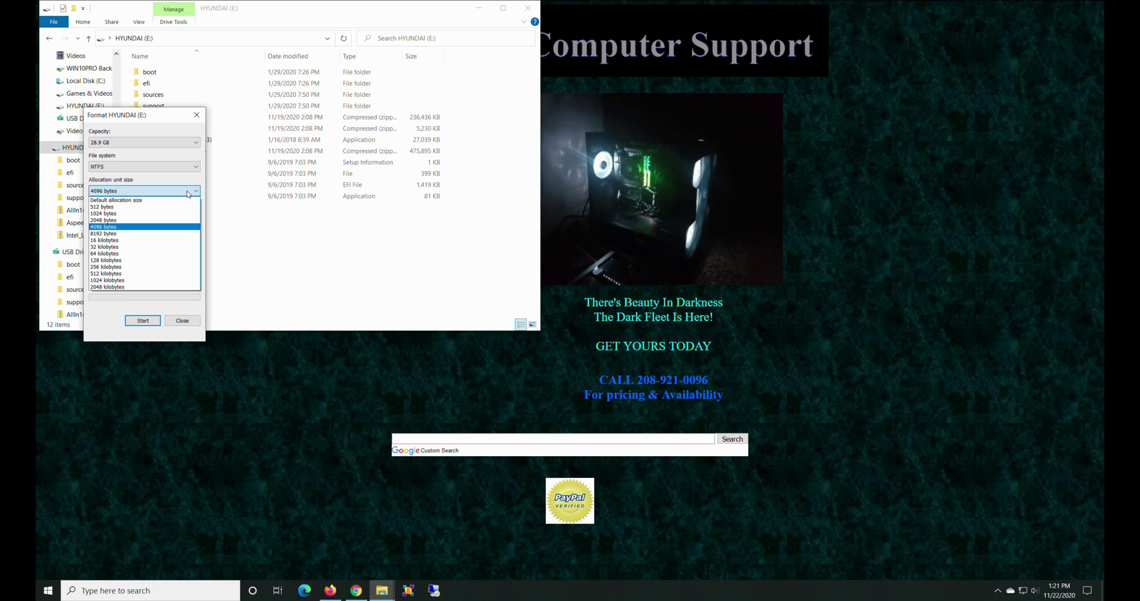
click(184, 200)
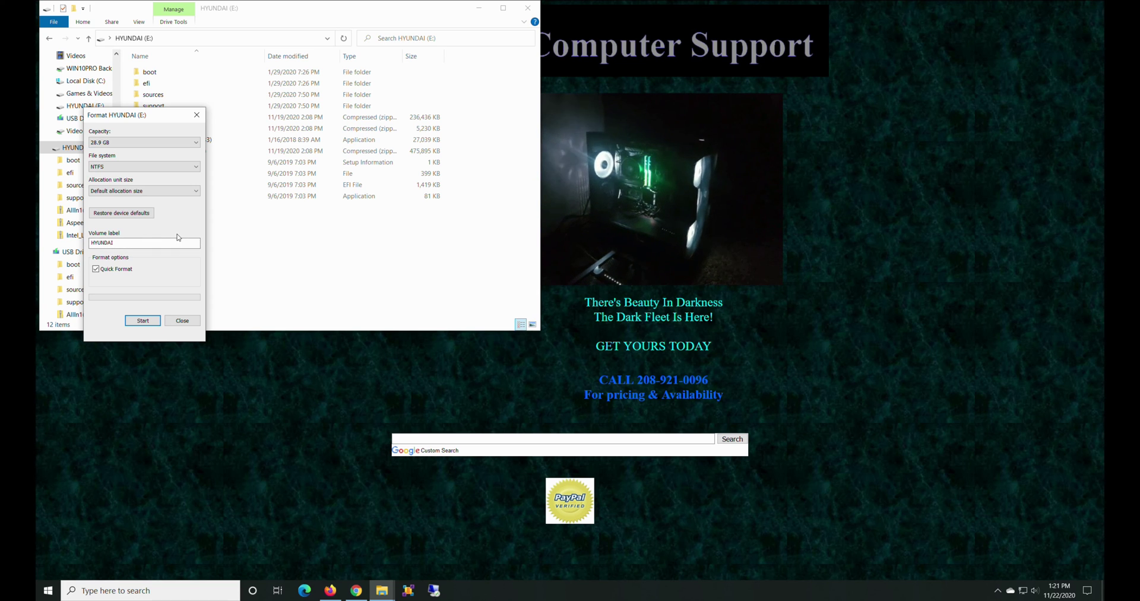
click(142, 320)
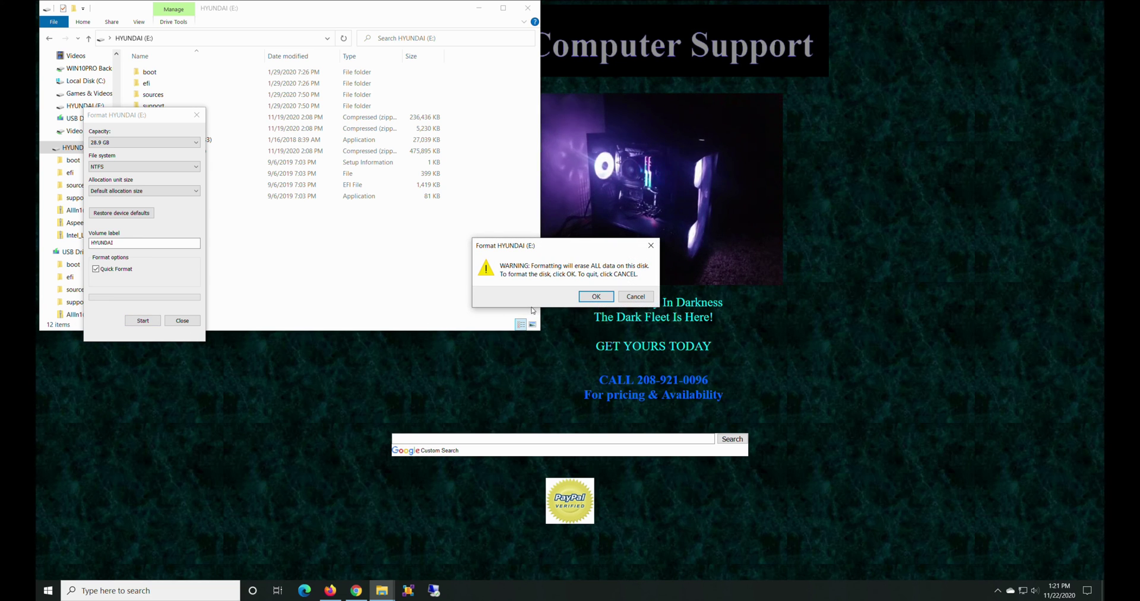
click(595, 296)
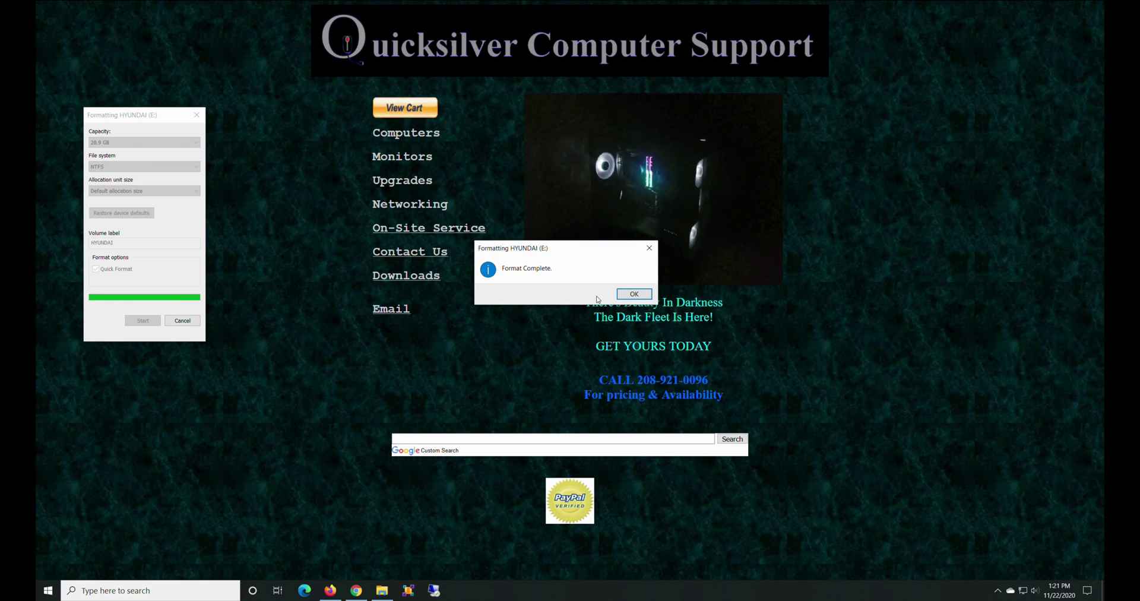
click(633, 294)
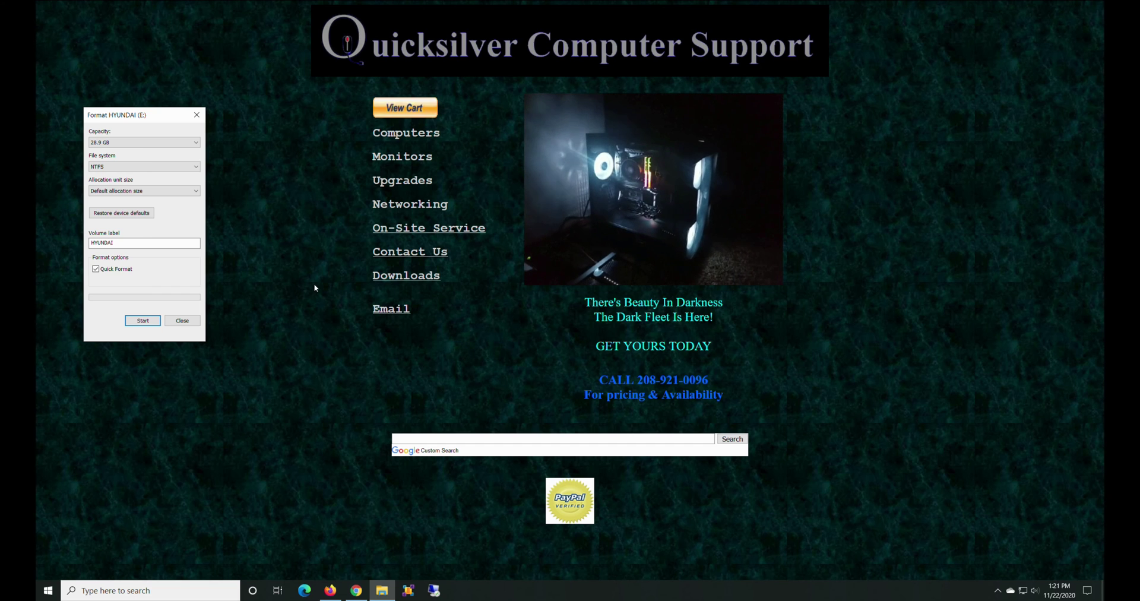
Step: Close the Format dialog and open HYUNDAI (E:) from This PC in File Explorer
click(189, 320)
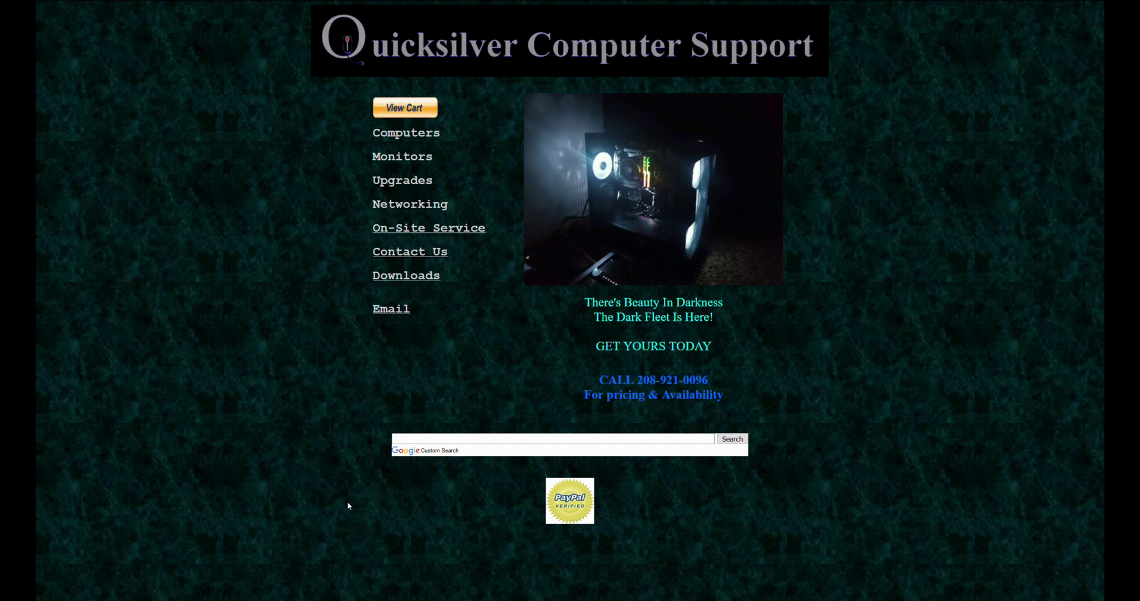
key(super)
click(382, 592)
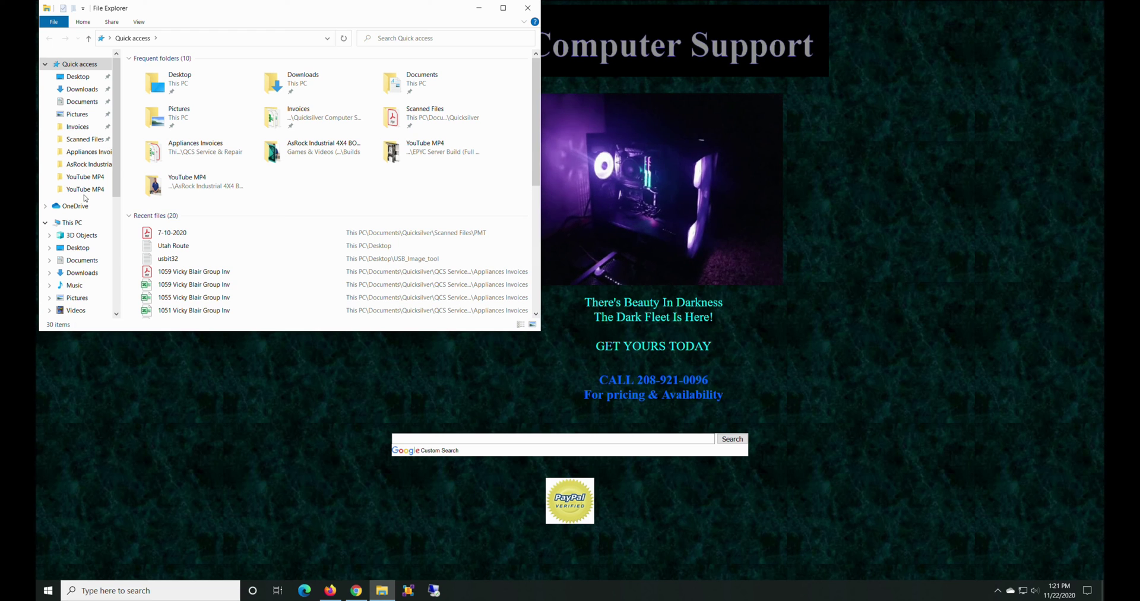
click(72, 223)
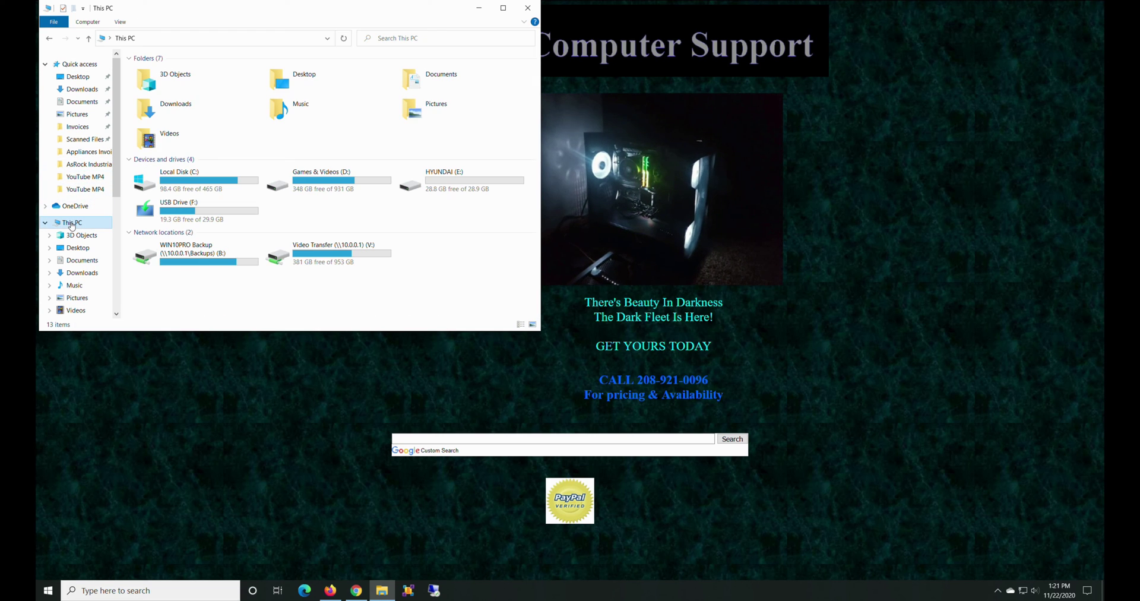
double_click(458, 185)
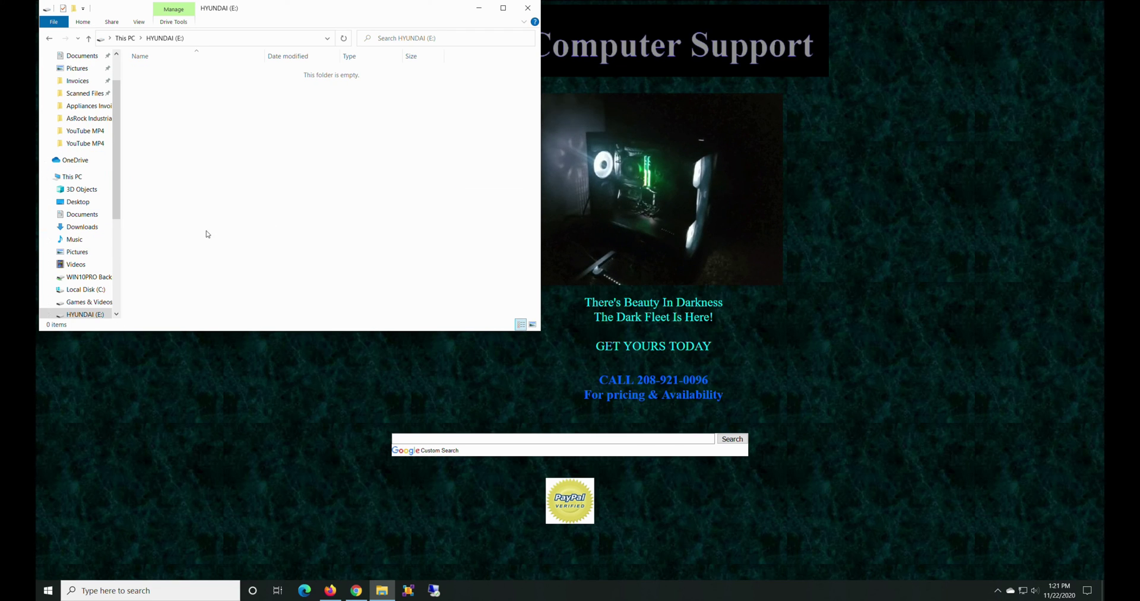
Step: Check the HYUNDAI (E:) drive properties to confirm the NTFS file system
click(116, 287)
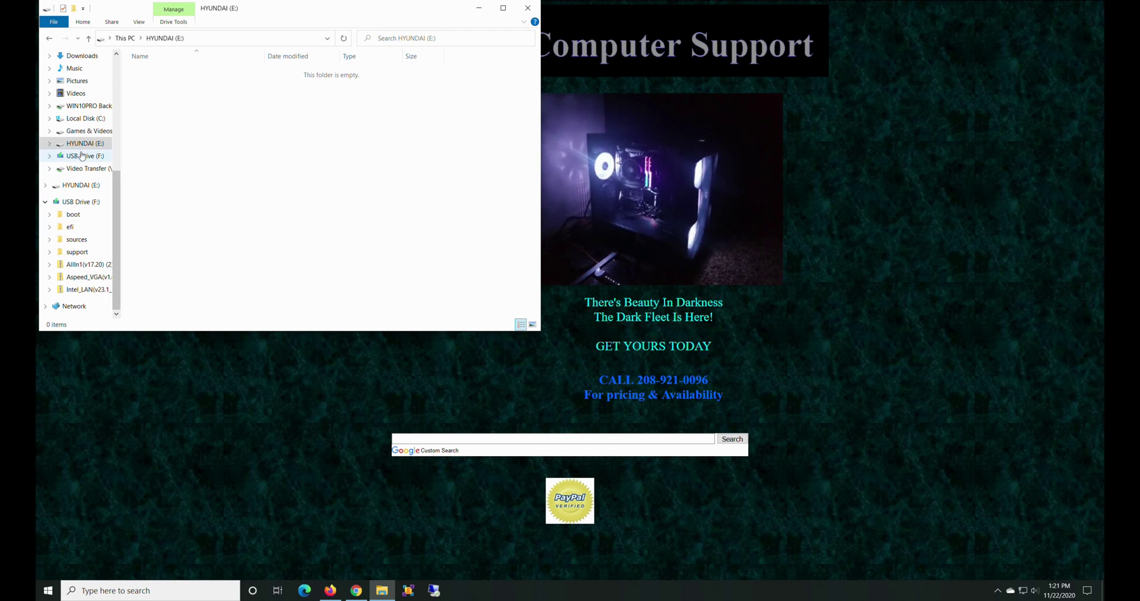
right_click(82, 143)
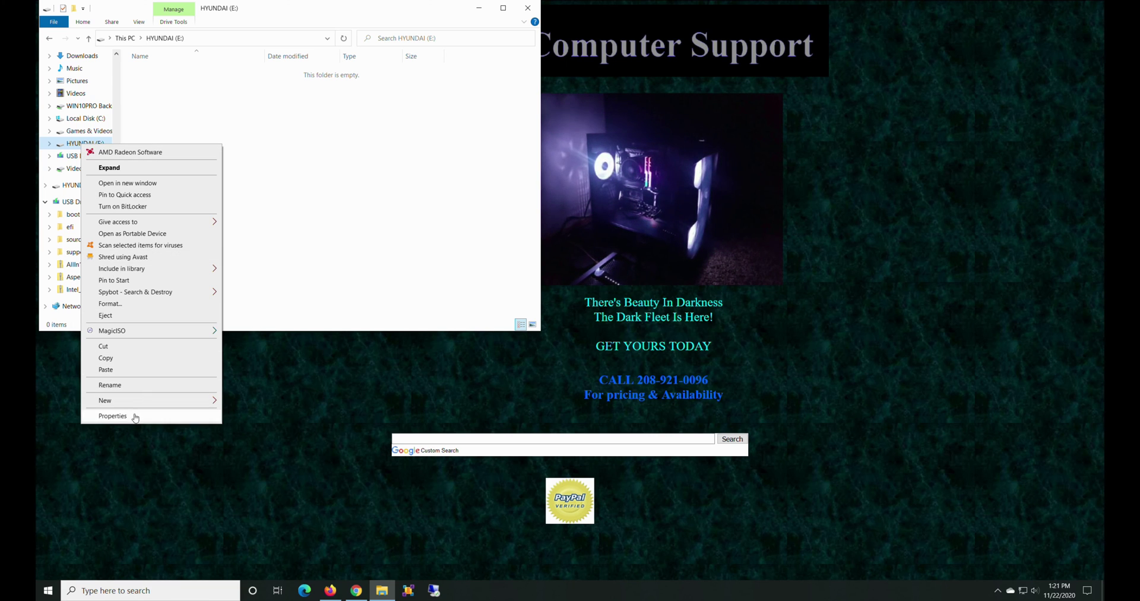
click(113, 416)
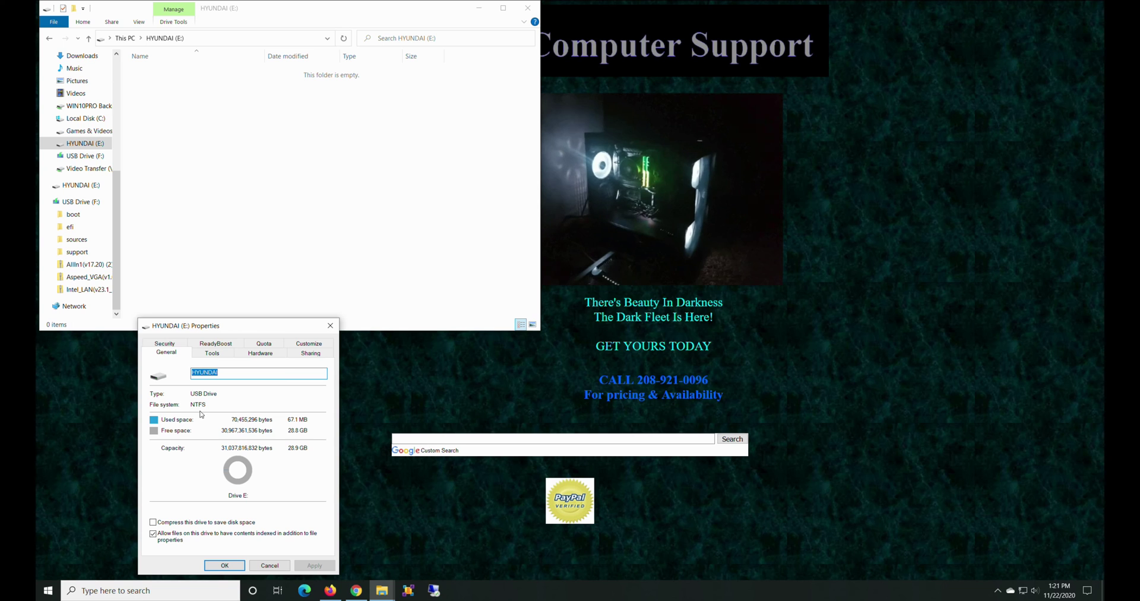
click(270, 566)
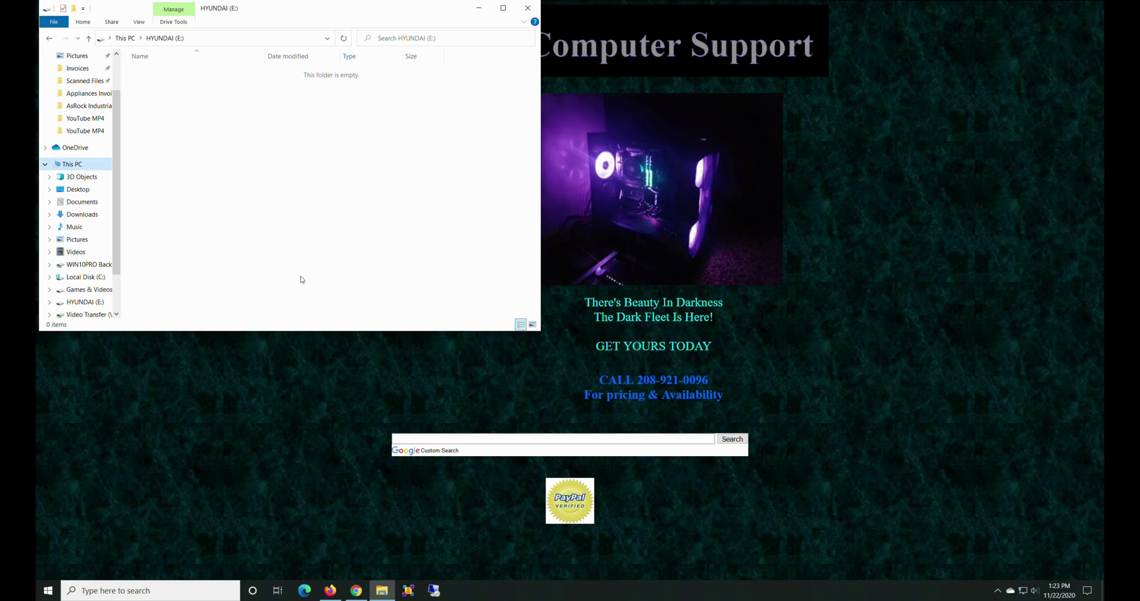
Step: Search Windows for 'magi' and launch MagicISO
click(181, 591)
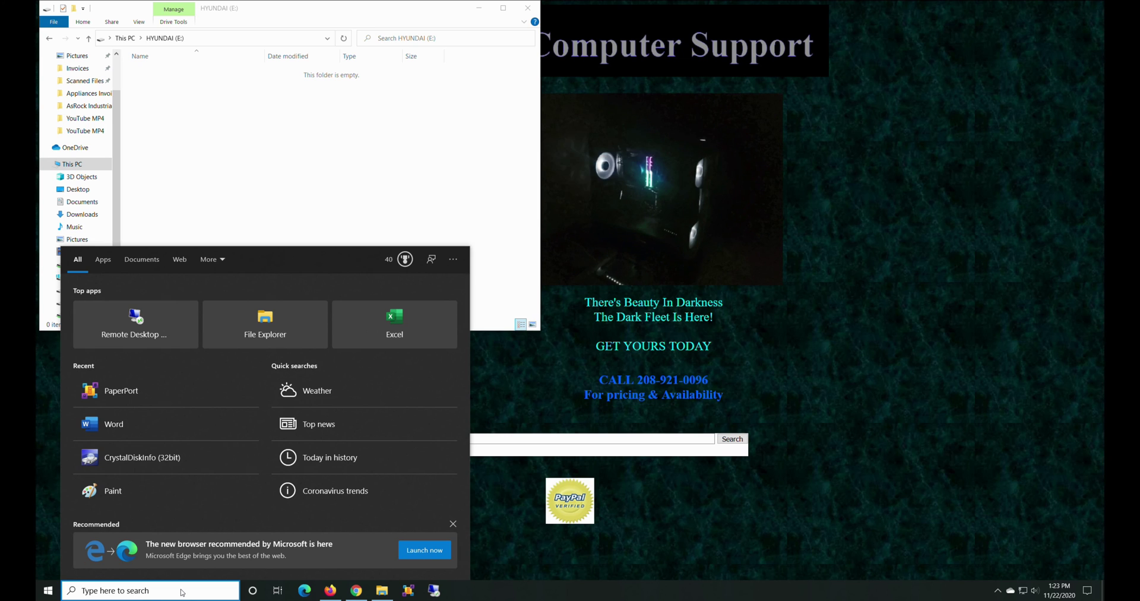
text(iso)
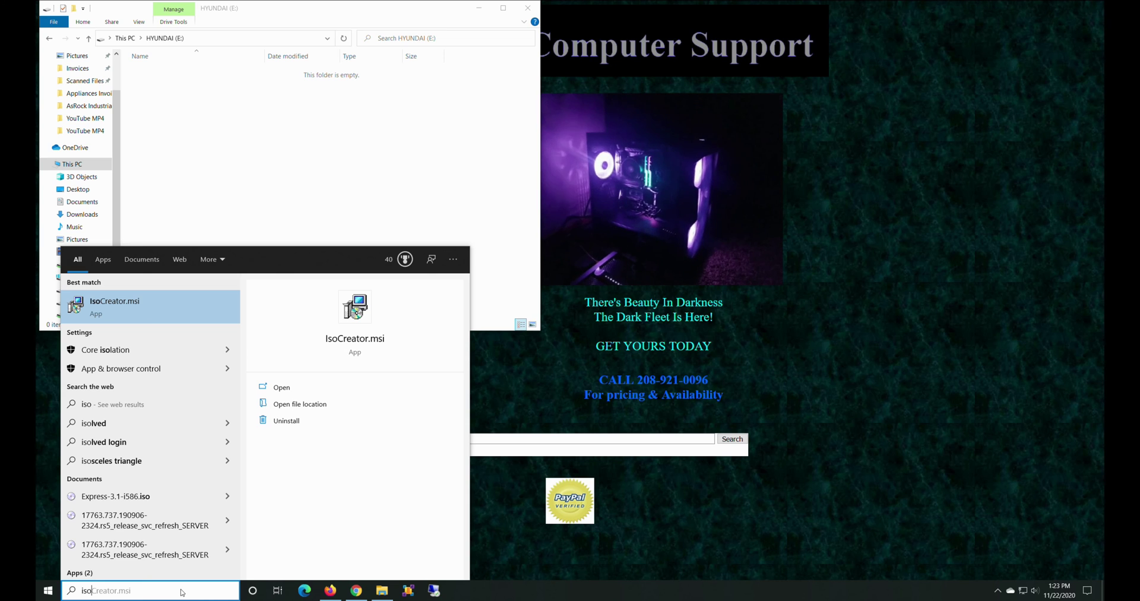
key(BackSpace)
key(BackSpace)
key(BackSpace)
text(magi)
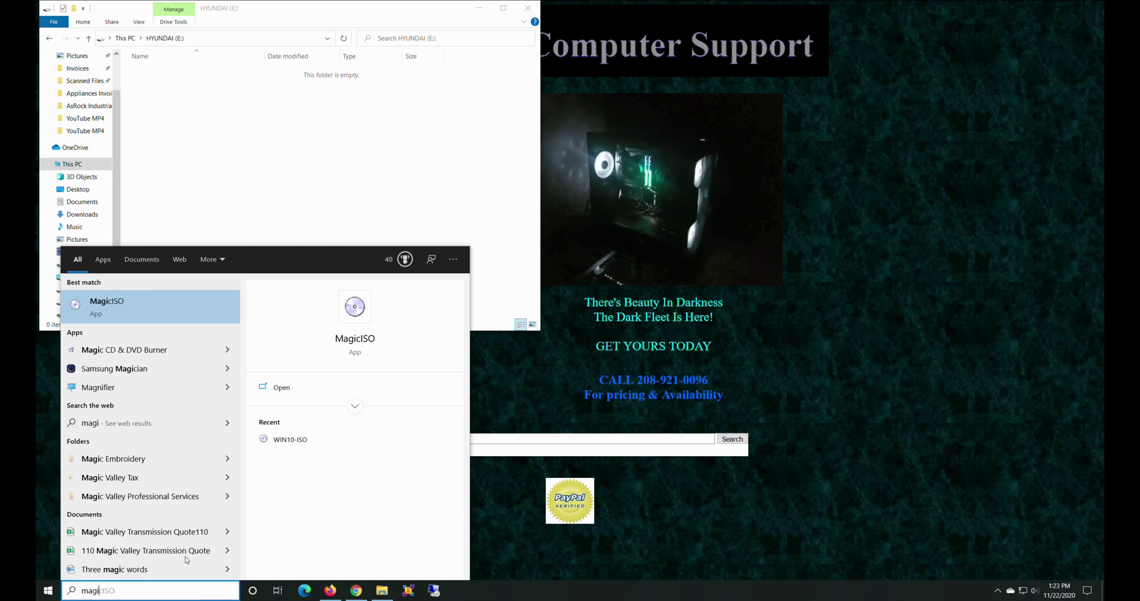
click(155, 304)
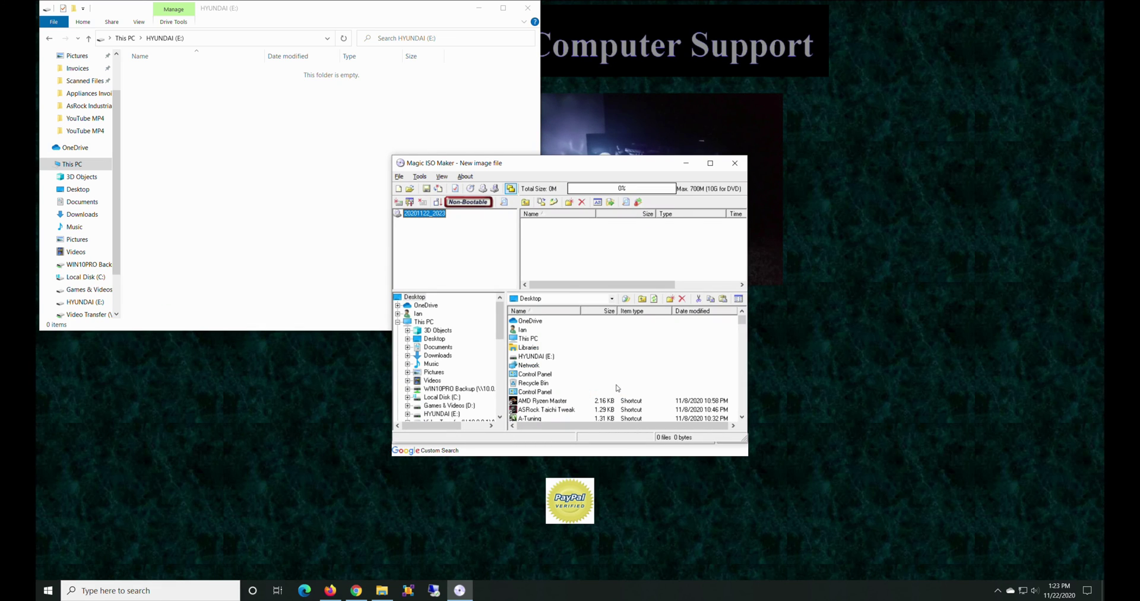
Step: Clear MagicISO's startup windows so the new, empty image is ready
click(502, 405)
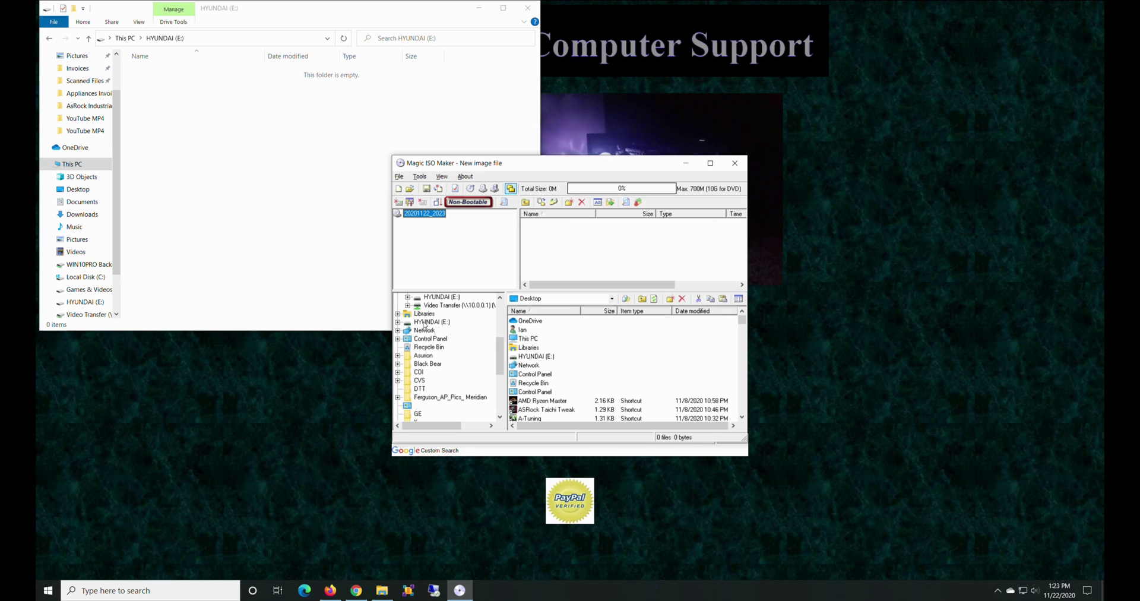
click(501, 297)
click(500, 297)
click(500, 297)
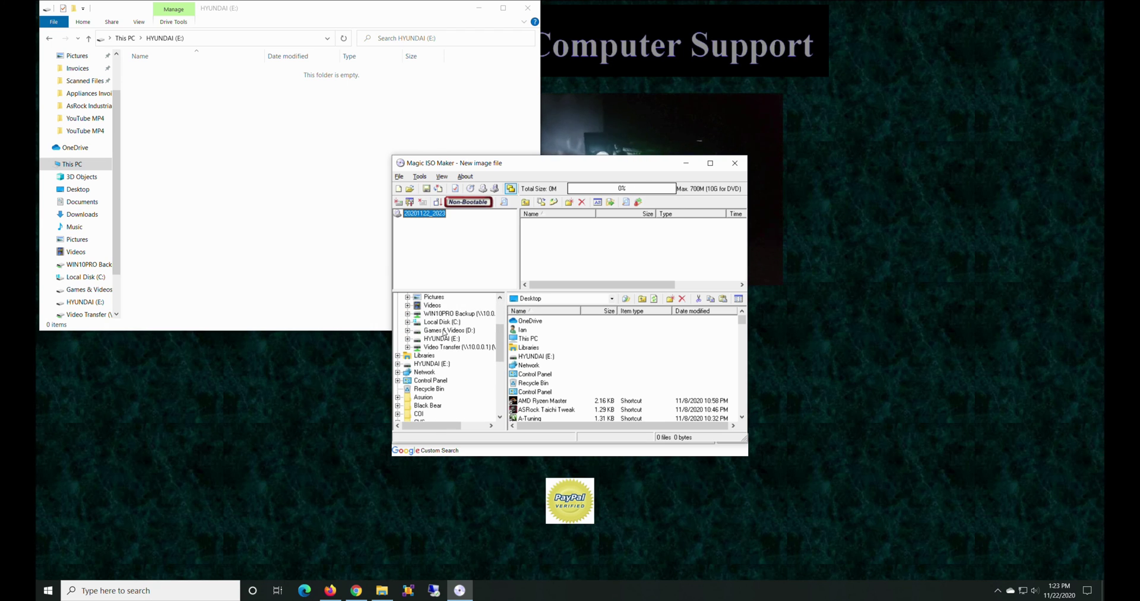
click(500, 298)
click(500, 298)
click(501, 298)
click(501, 297)
Step: Bring the empty HYUNDAI (E:) Explorer window forward, showing DVD RW Drive (F:) listed
click(209, 218)
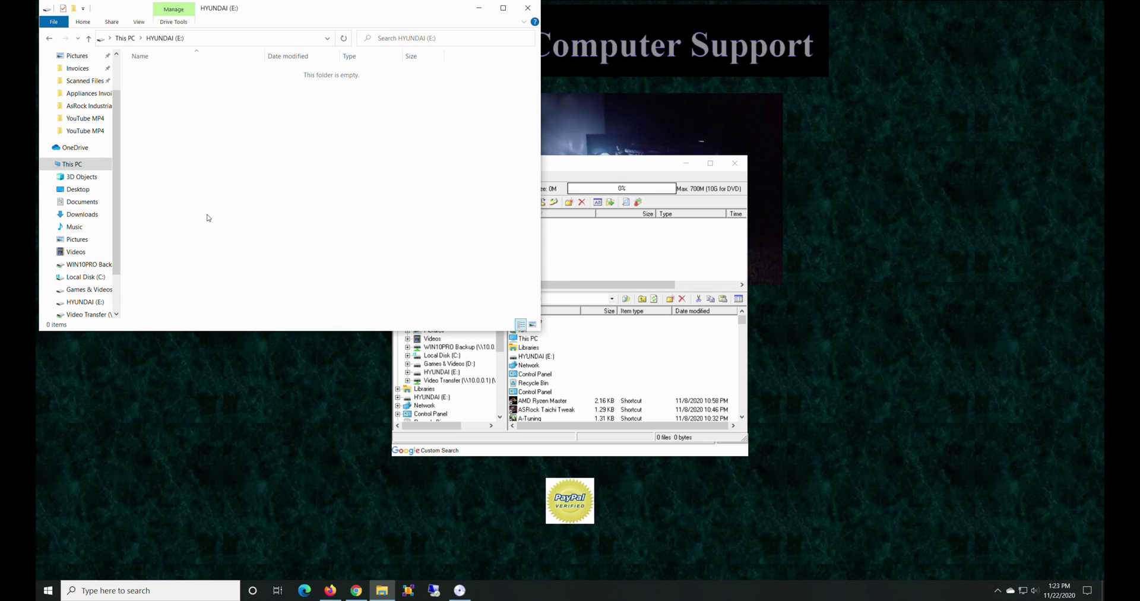
click(116, 302)
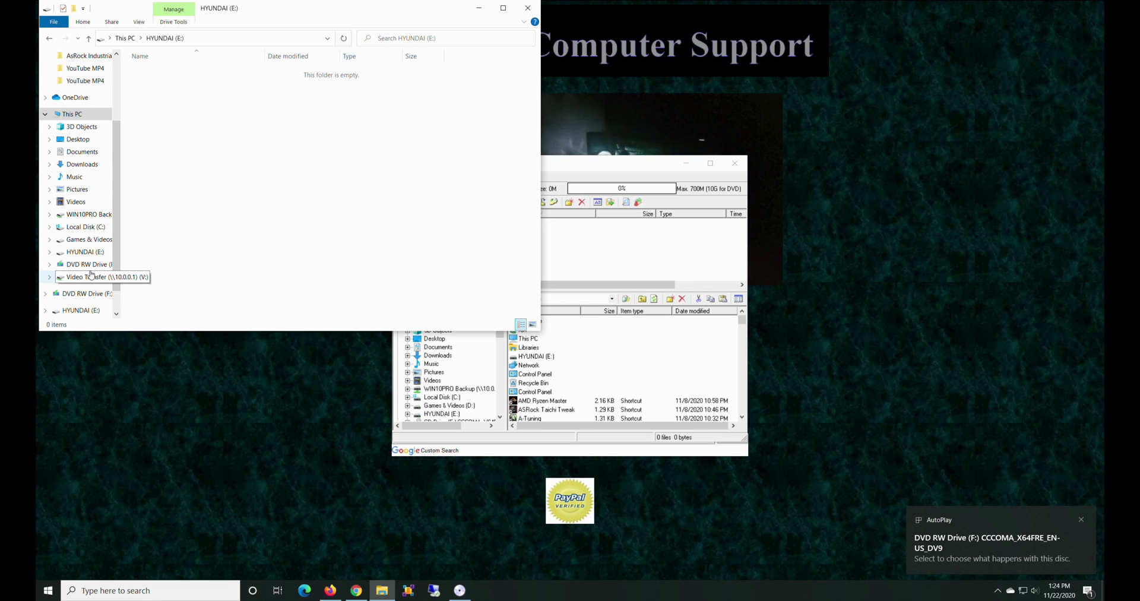
Step: Select CD Drive (F:) in MagicISO's folder tree to list the DVD's files
click(467, 364)
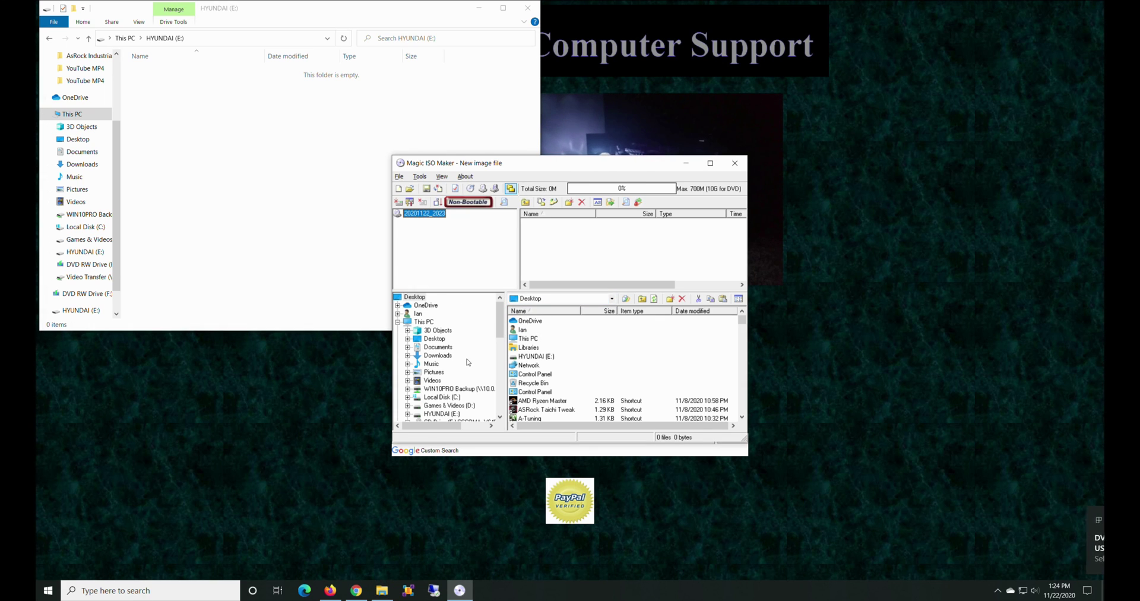
click(504, 409)
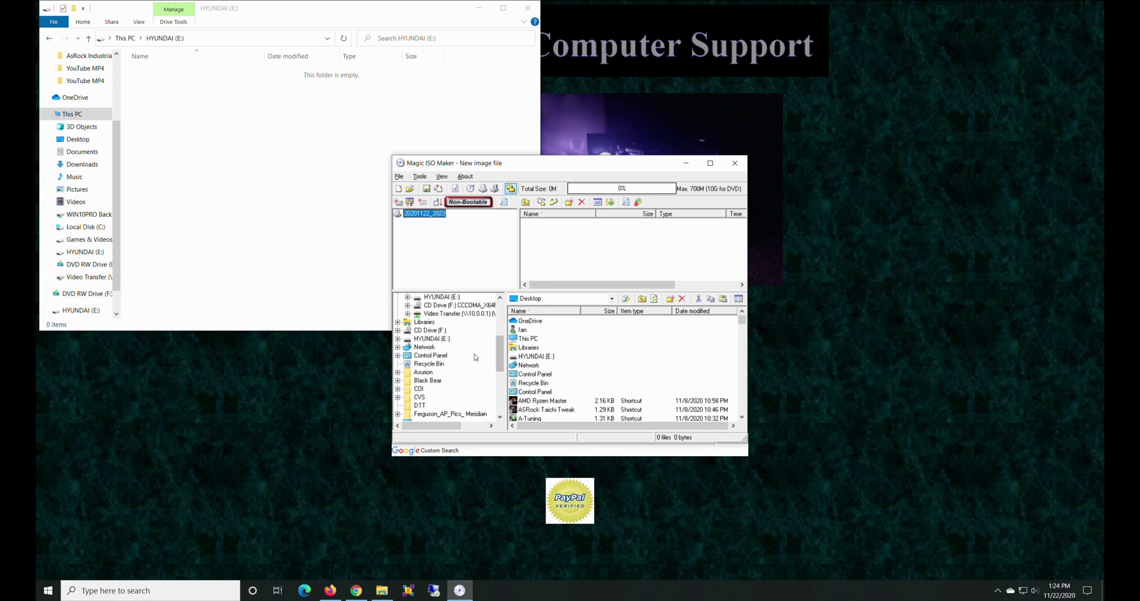
scroll(477, 353, up, 1)
click(445, 330)
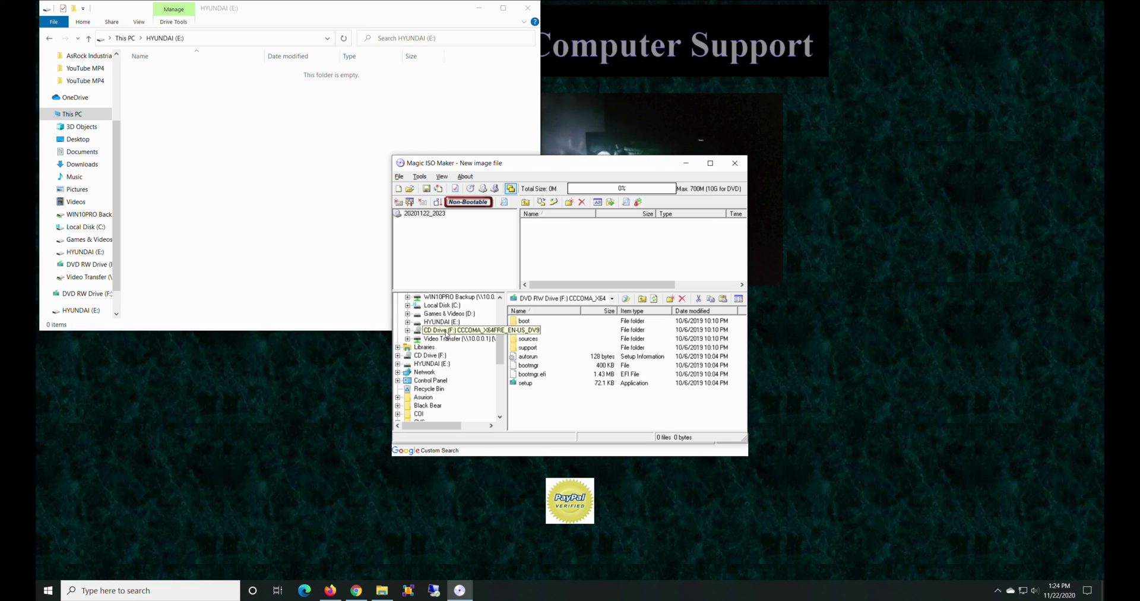
right_click(447, 334)
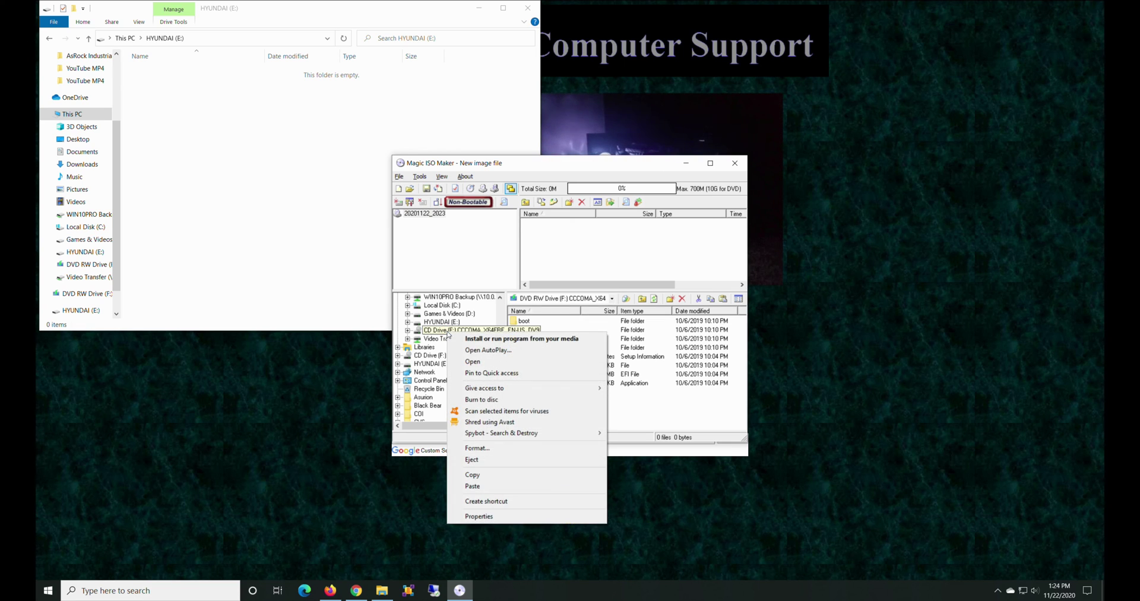
key(Escape)
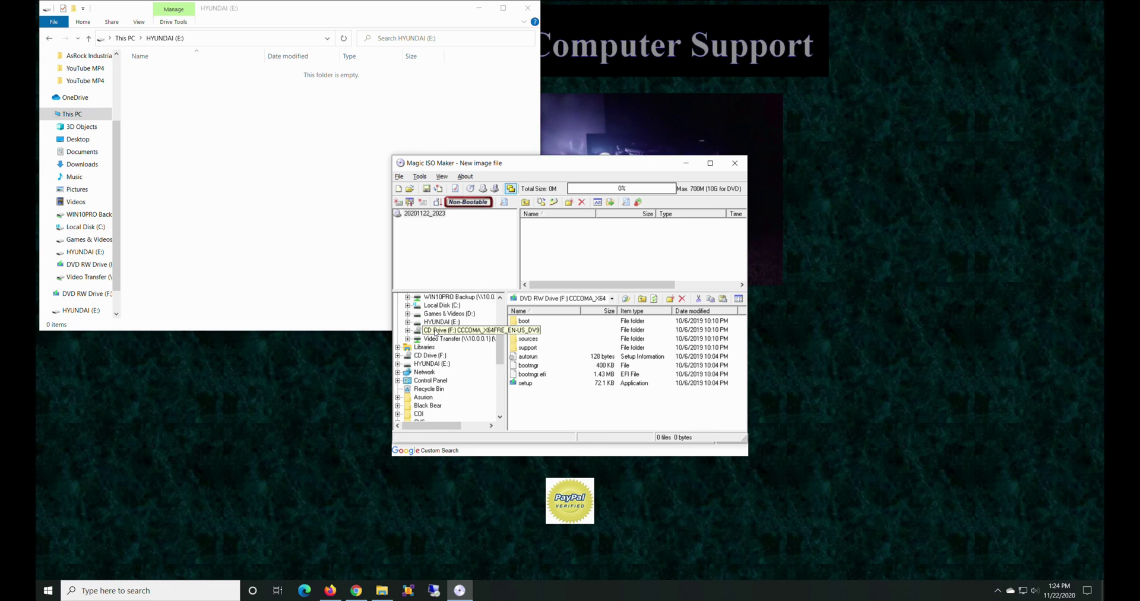
Step: Select all DVD items (boot, efi, sources, support, autorun, bootmgr) and drag them into the image
right_click(467, 334)
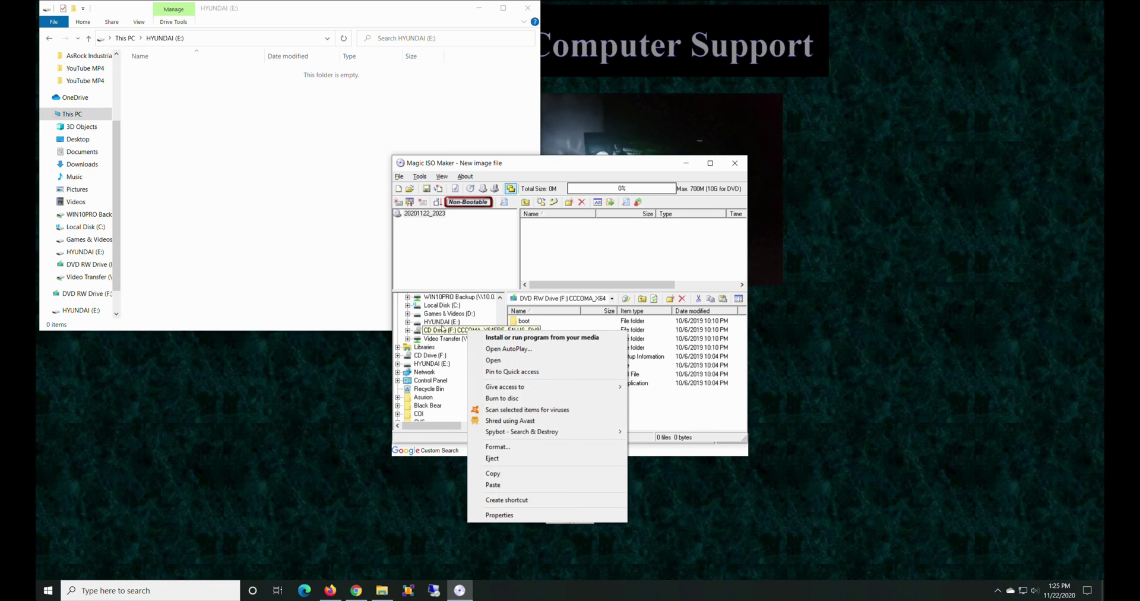
click(457, 338)
click(457, 331)
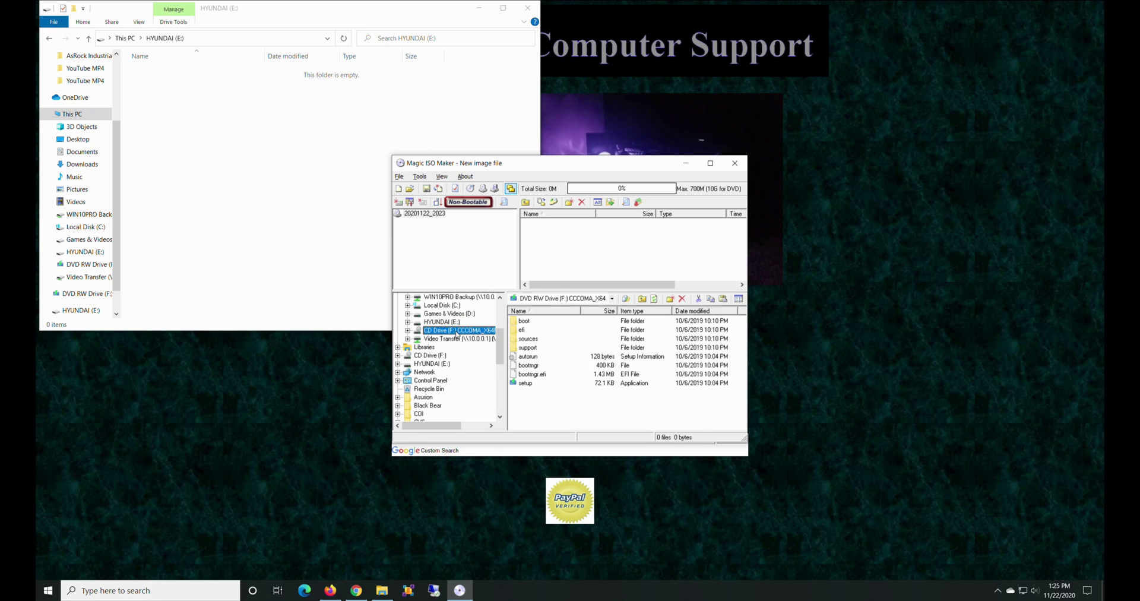
click(536, 384)
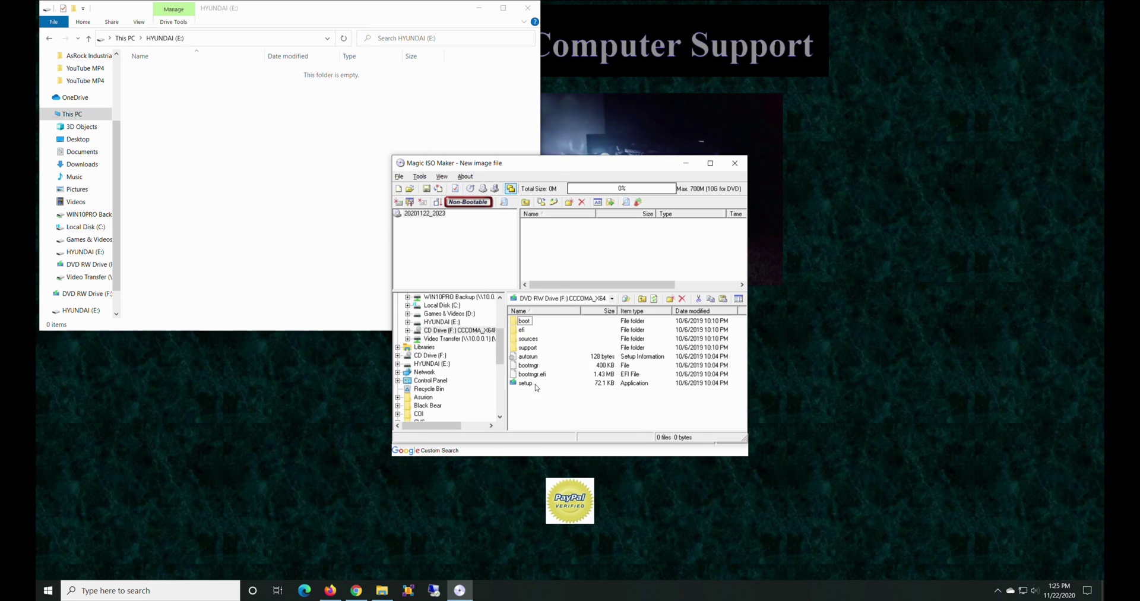
key(ctrl+a)
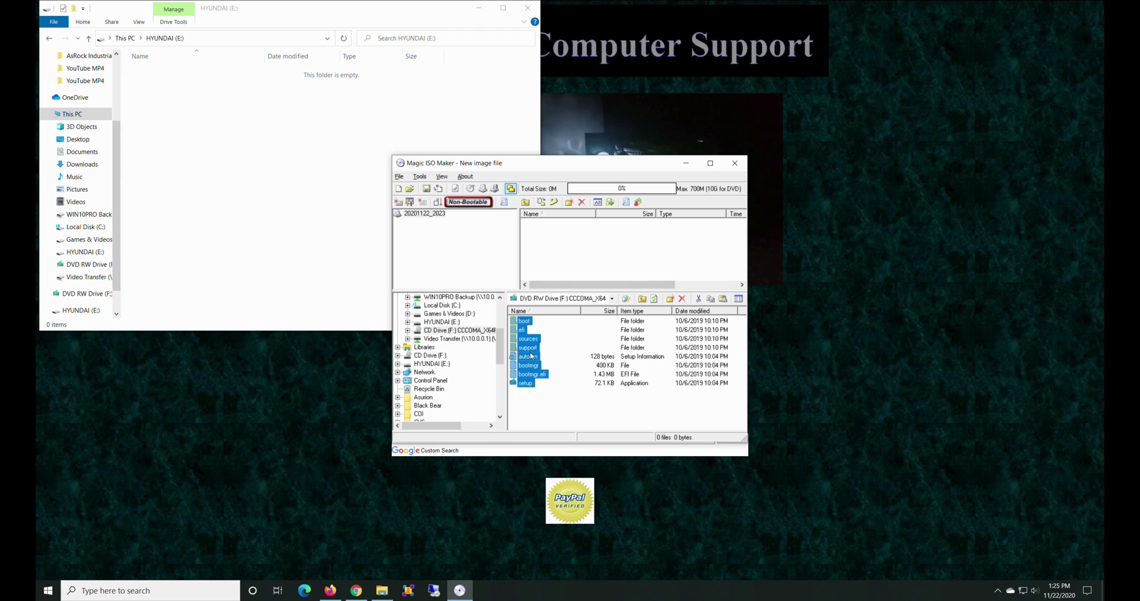
drag(528, 356, 567, 245)
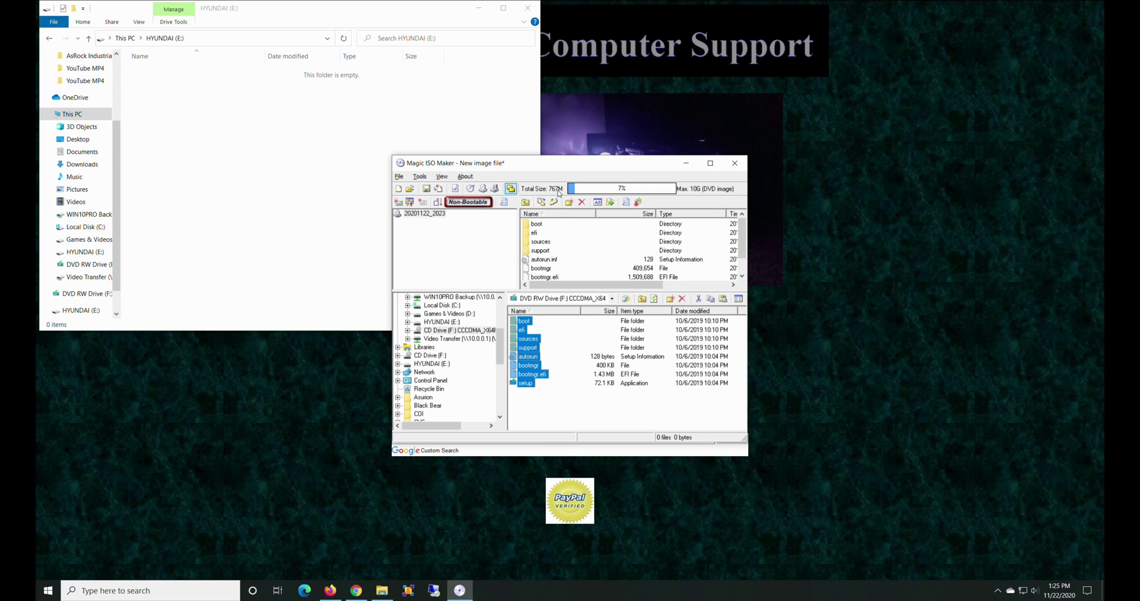
Step: Relabel the root volume 20201122_2023 as 'WIN10 64 ISO' using F2
click(433, 215)
key(F2)
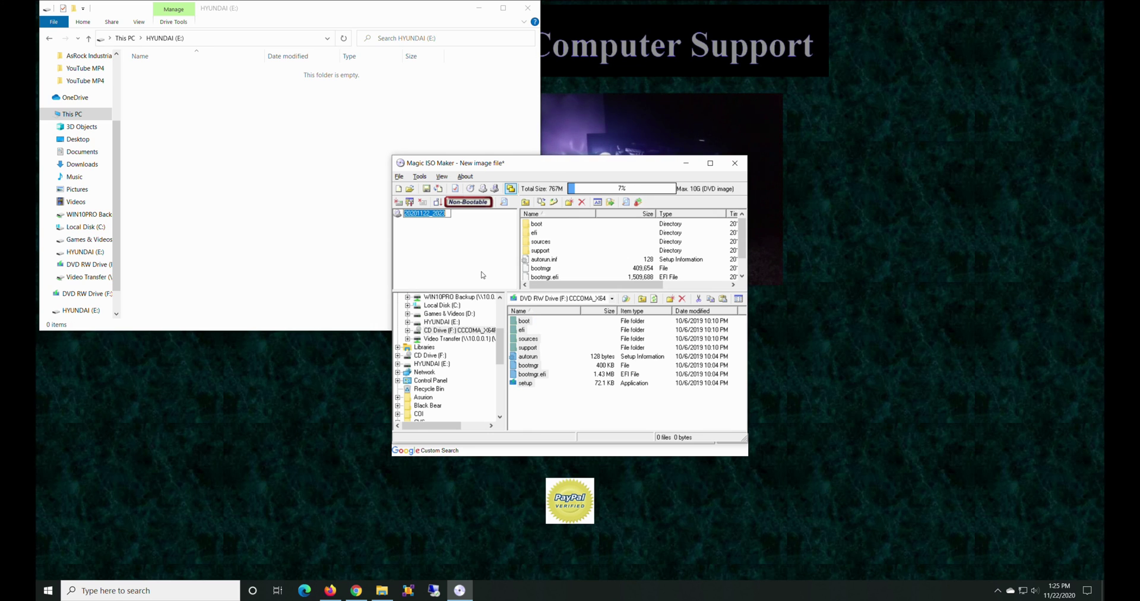
text(WIN10)
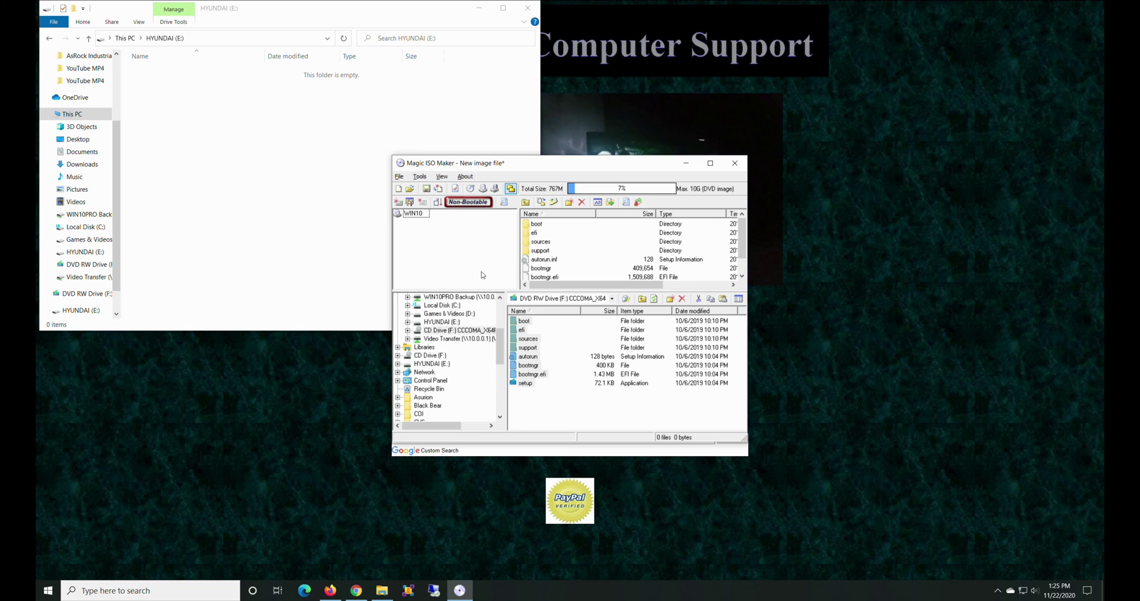
text( 64)
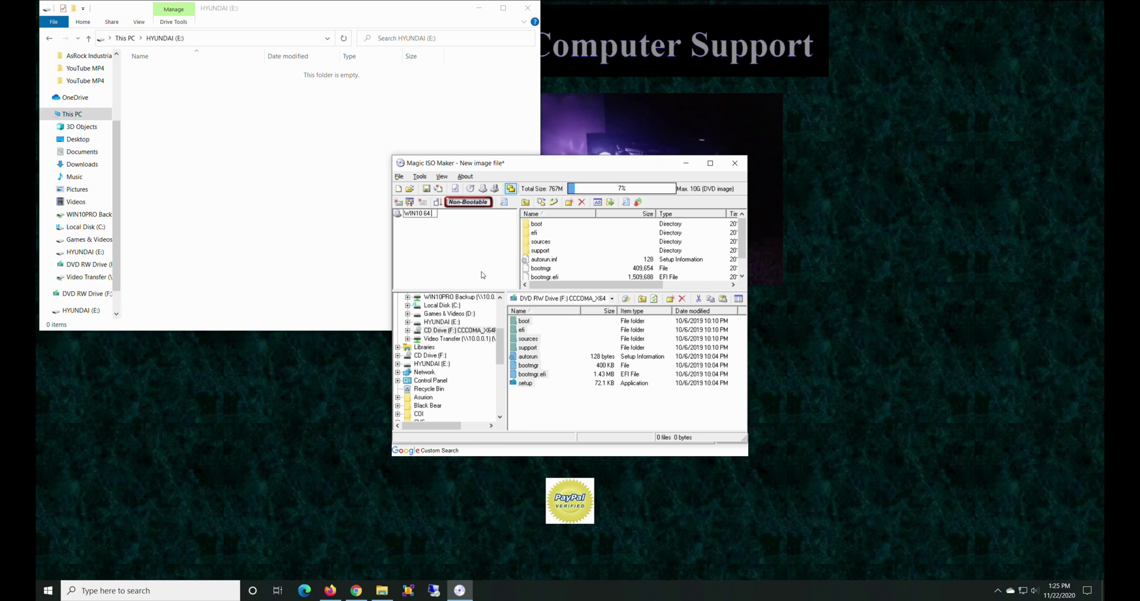
text( ISO)
key(Return)
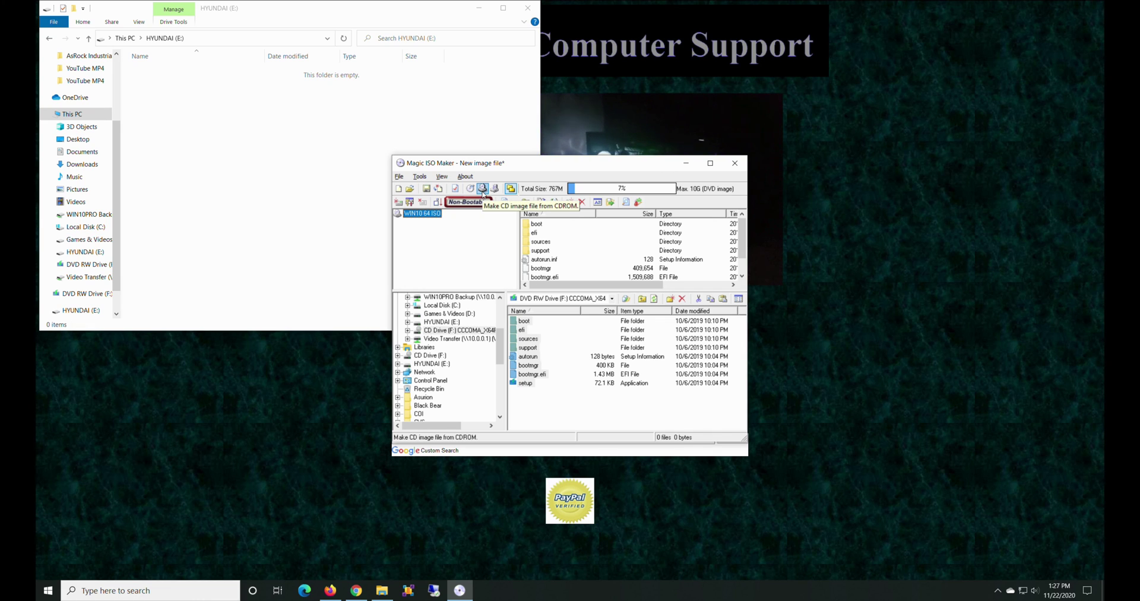
Step: Set the DVD image output to WIN10-ISO on the Desktop in Standard ISO format
click(482, 189)
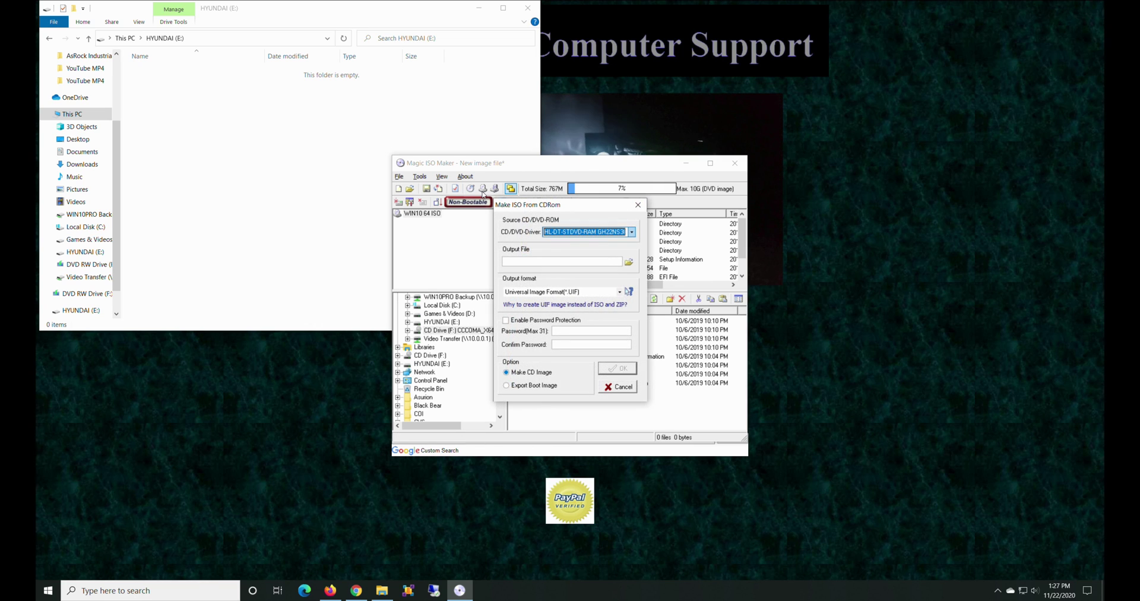
click(629, 262)
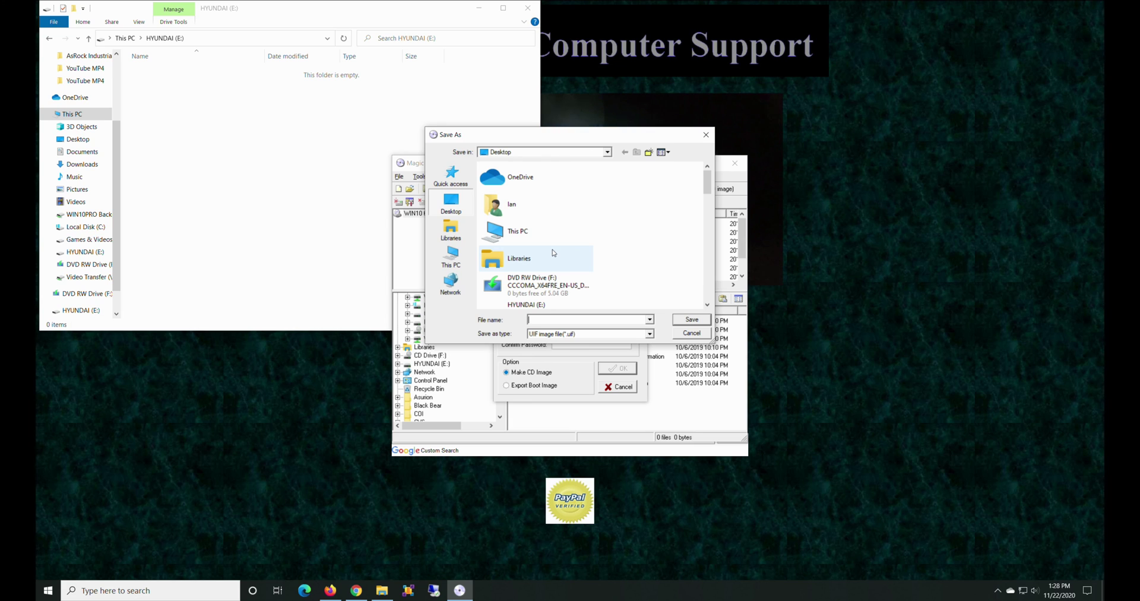
text(WIN)
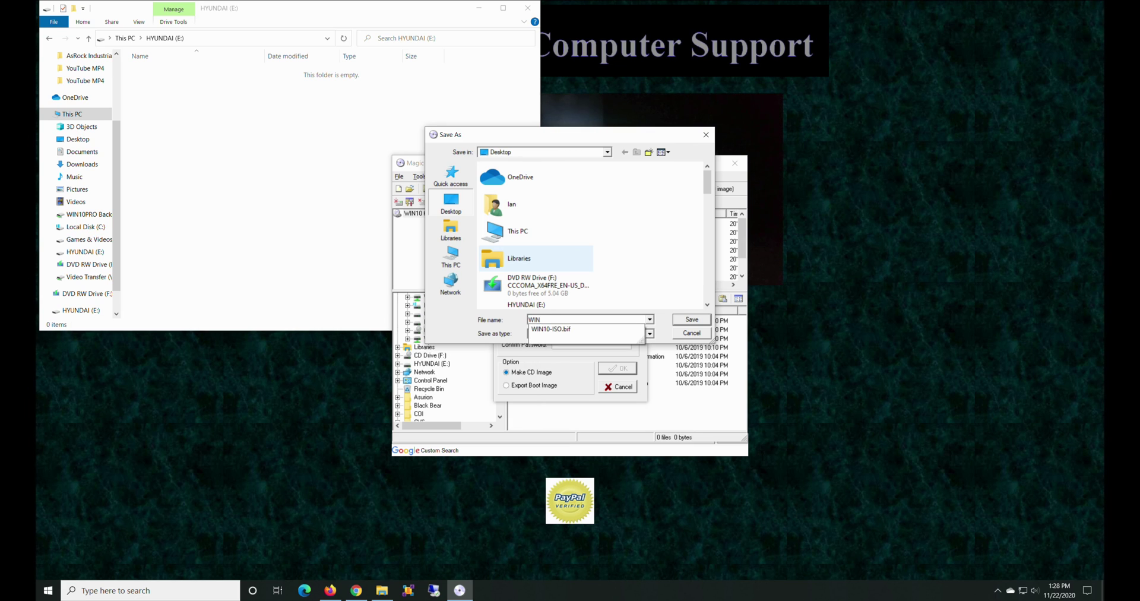
key(Down)
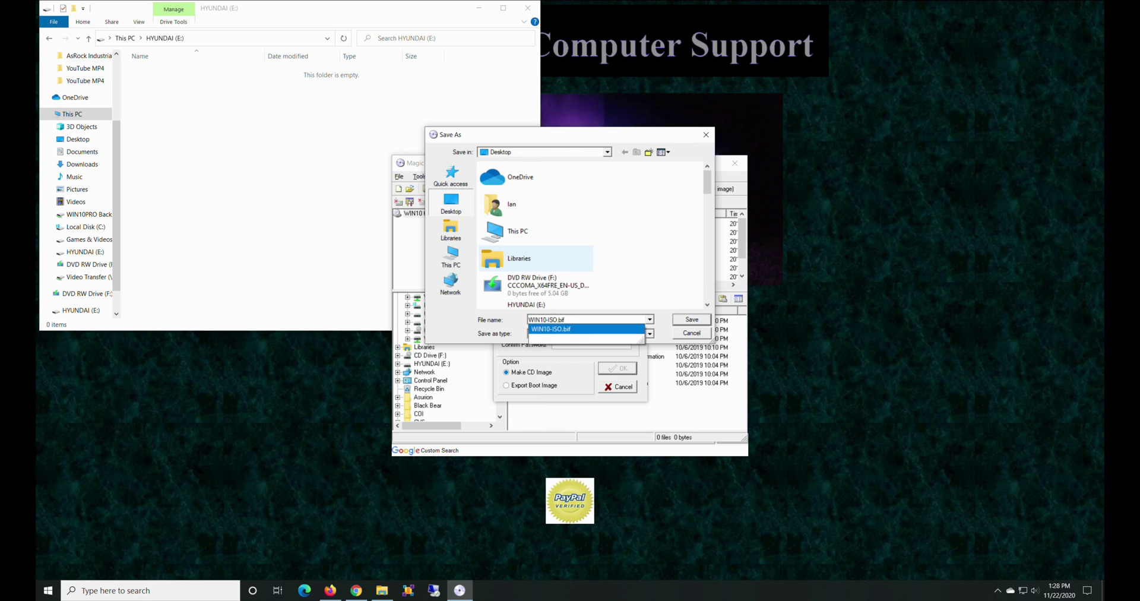
key(BackSpace)
key(BackSpace)
key(BackSpace)
key(BackSpace)
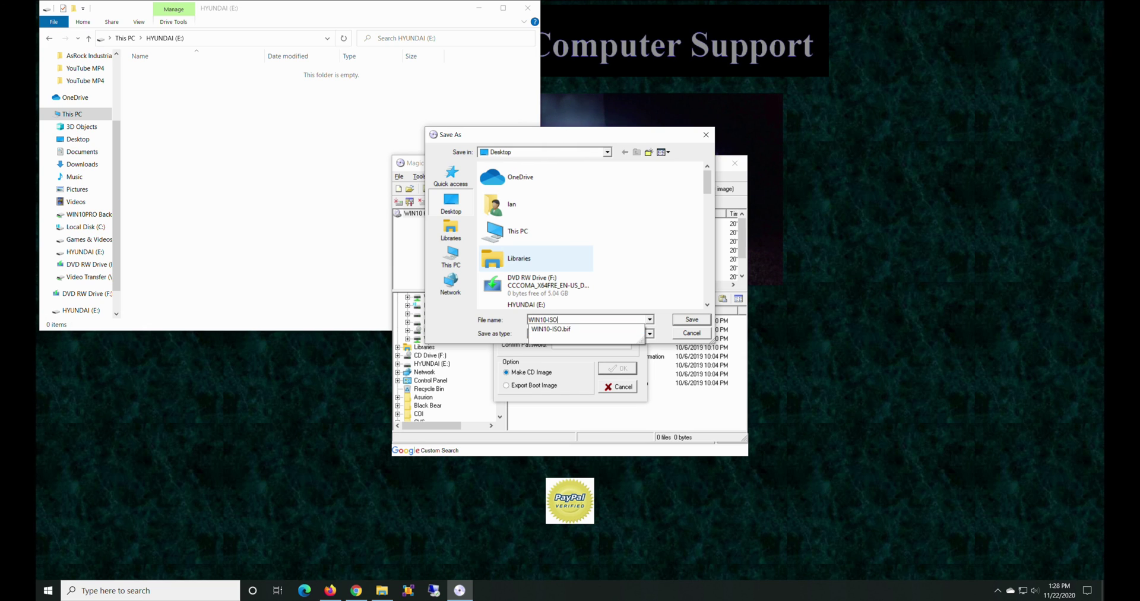
click(658, 328)
click(653, 335)
click(653, 336)
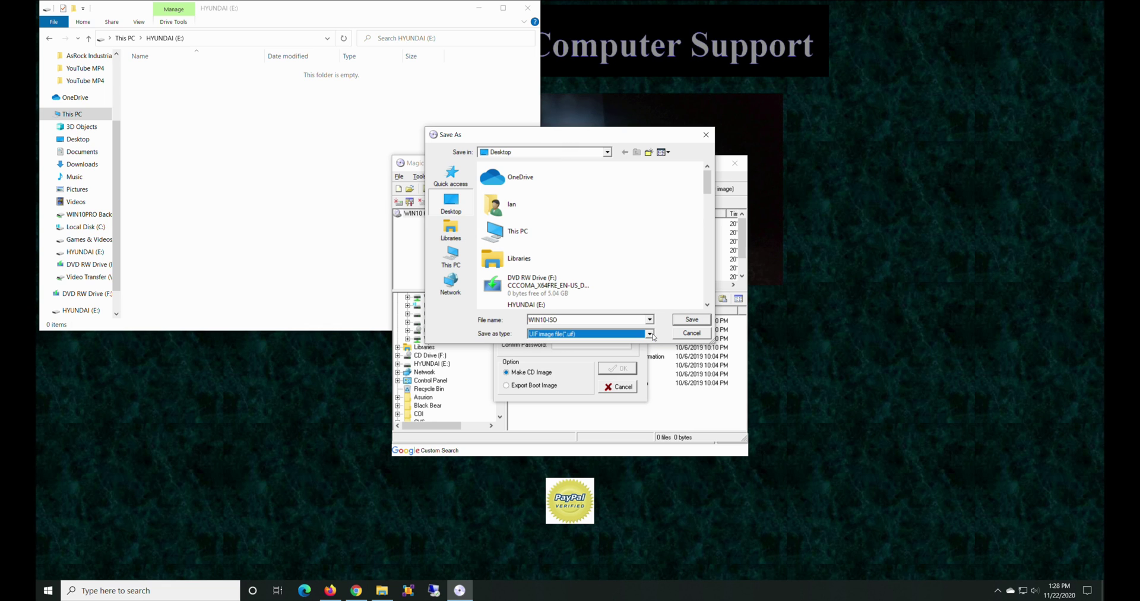
click(690, 319)
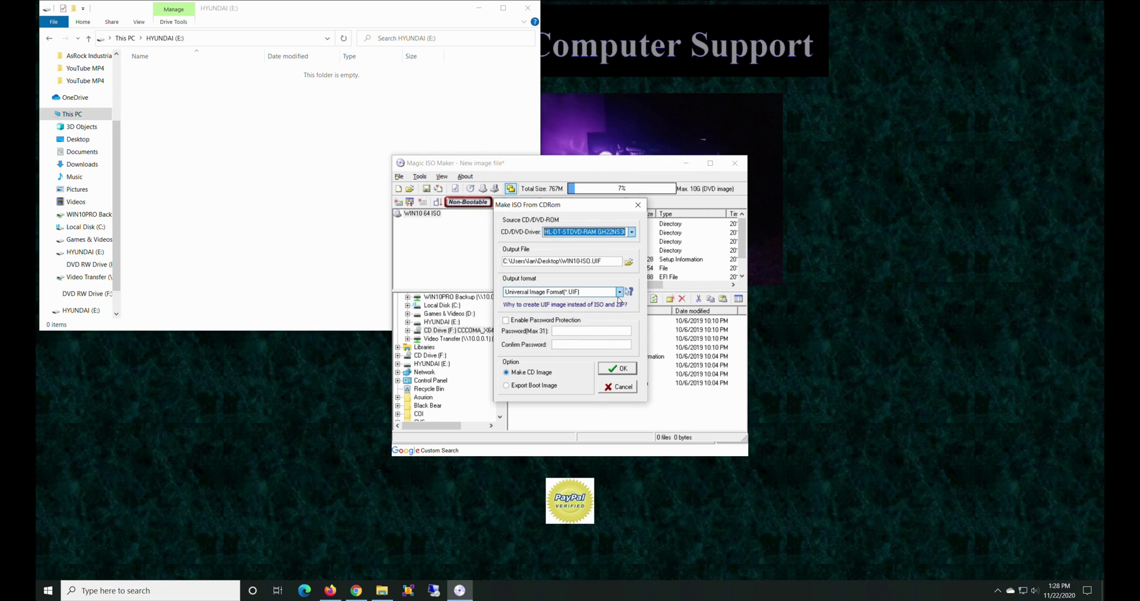
click(619, 291)
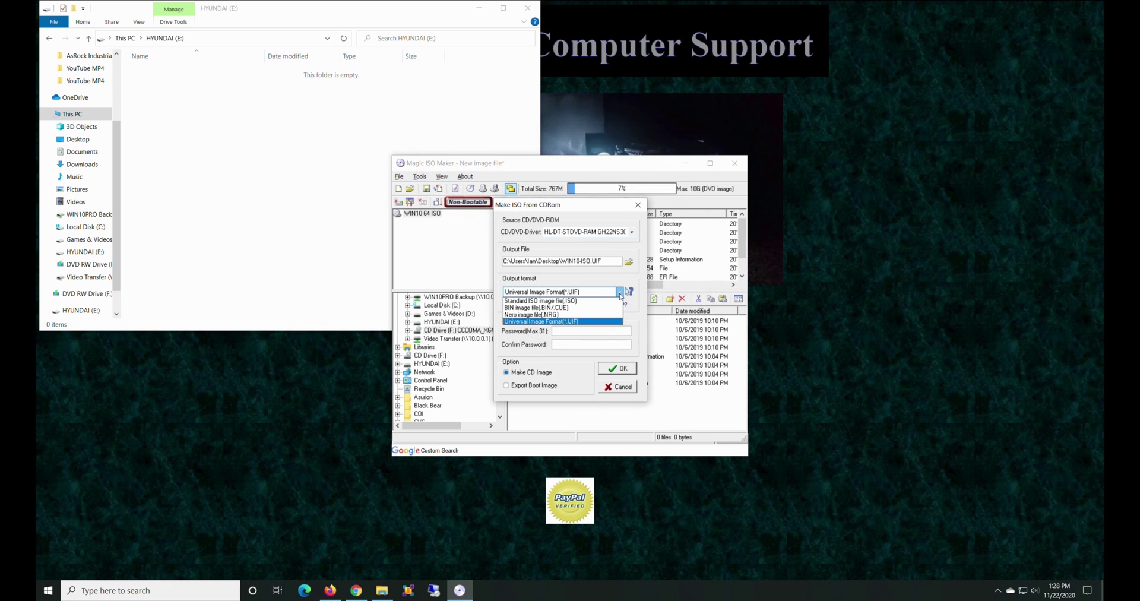
click(611, 301)
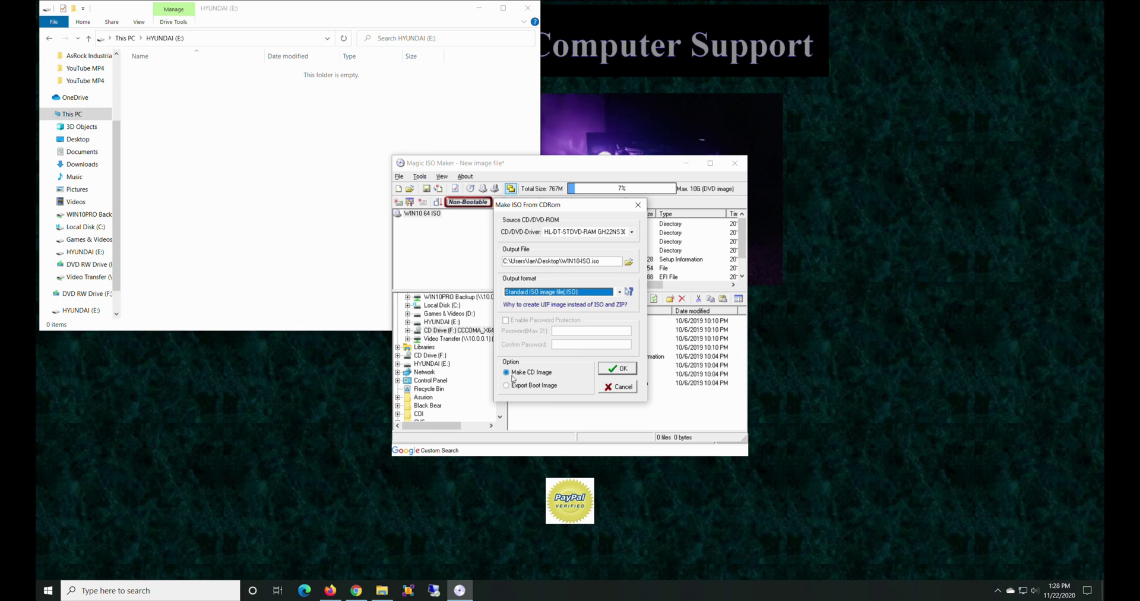
Step: Start building the WIN10-ISO.iso image from the DVD and let the import finish
click(617, 369)
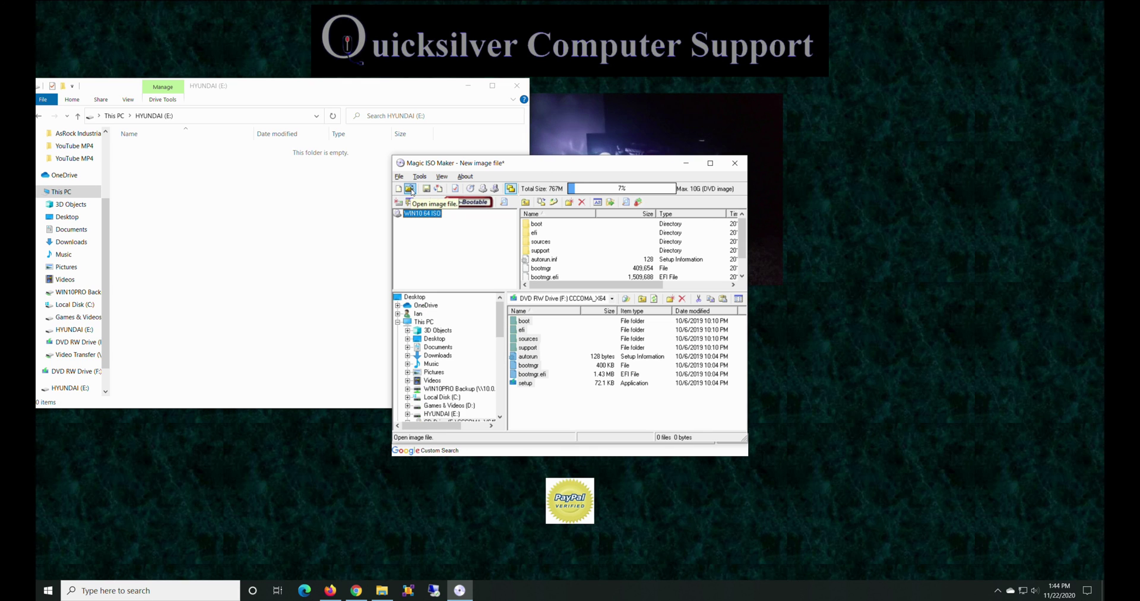
Step: Load WIN10-ISO.iso from the Desktop, answering No to saving the unfinished new image
click(409, 189)
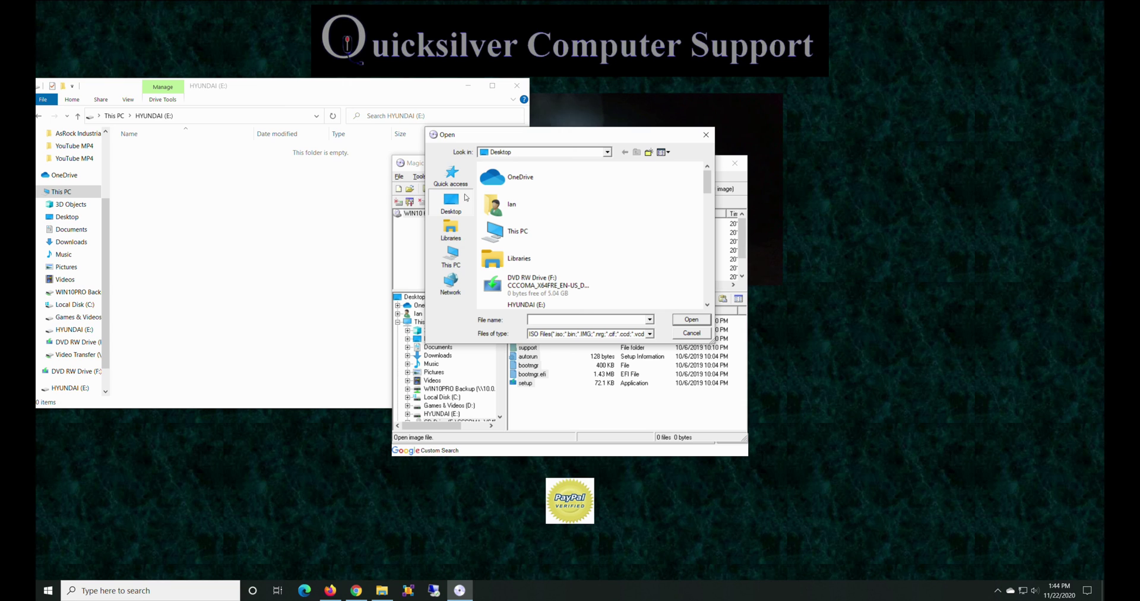
scroll(569, 238, down, 3)
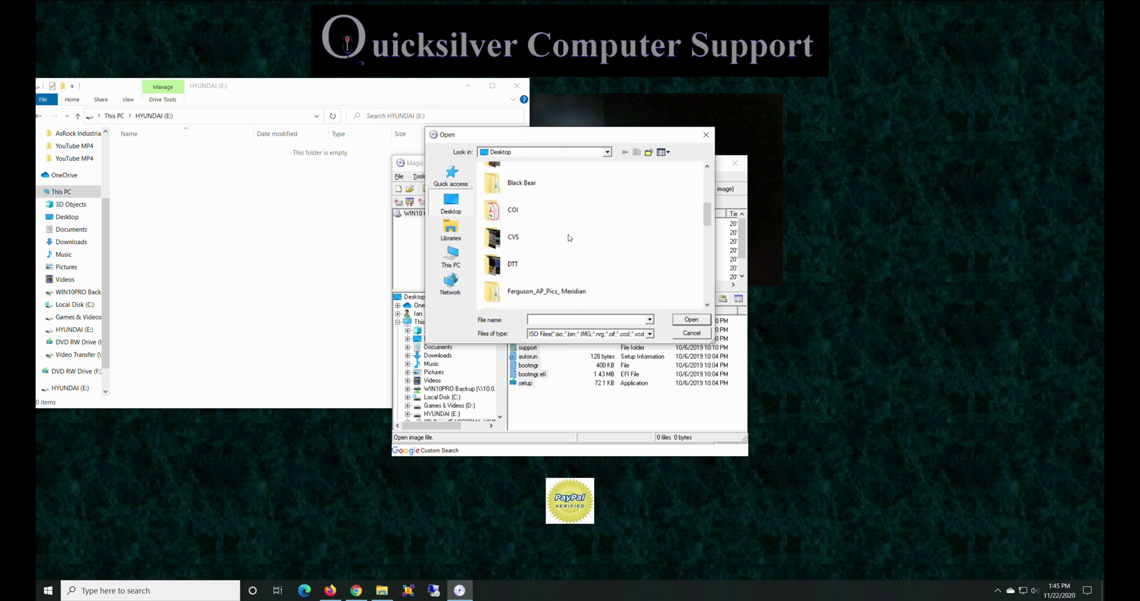
scroll(569, 238, down, 10)
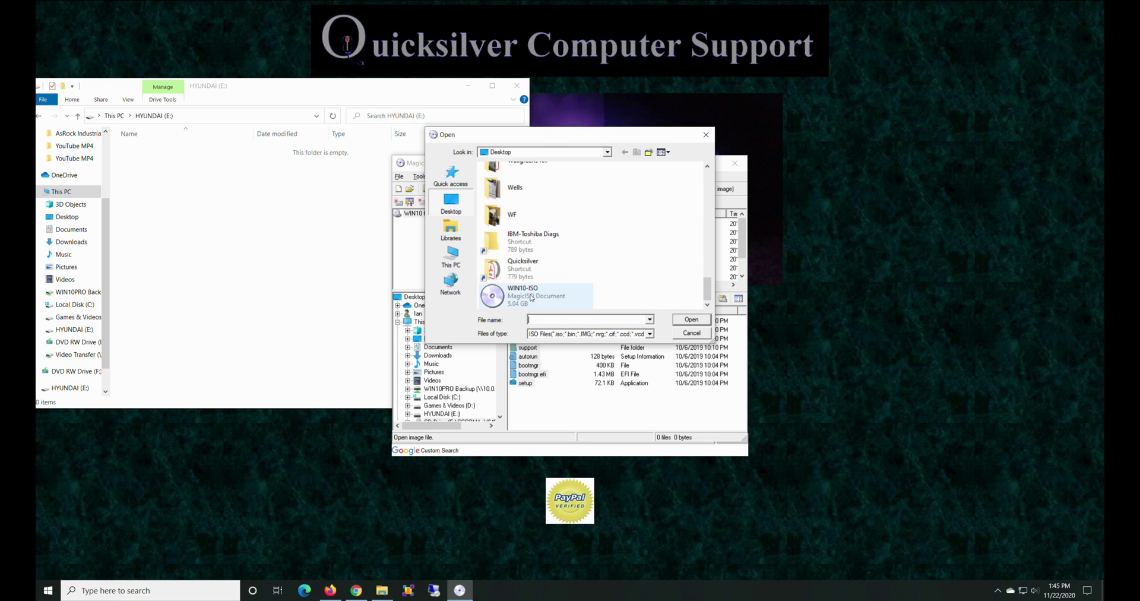
double_click(531, 298)
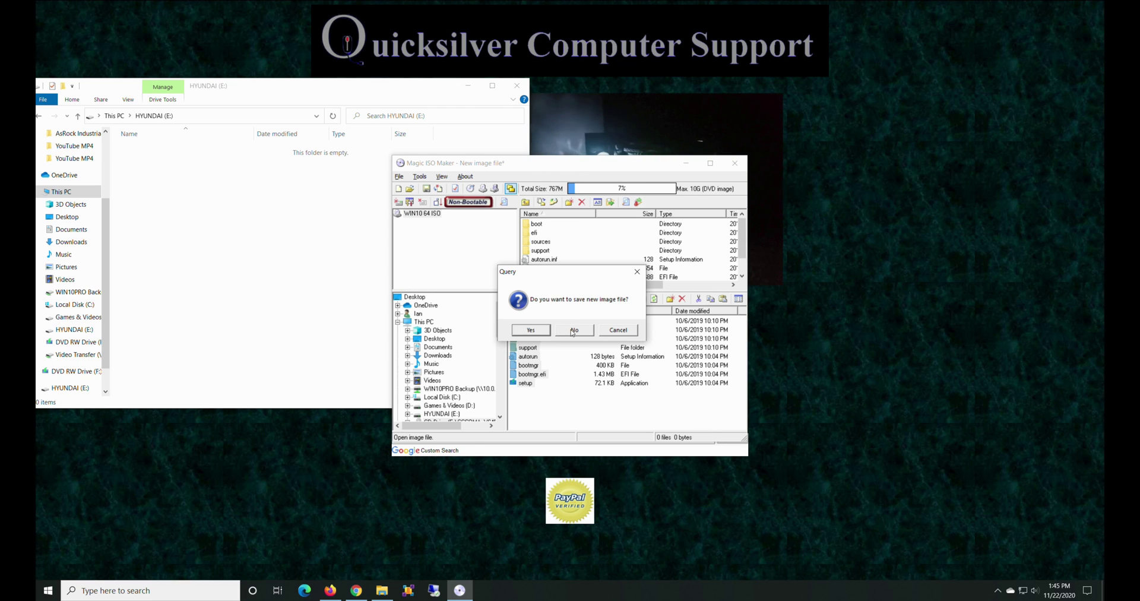
click(571, 330)
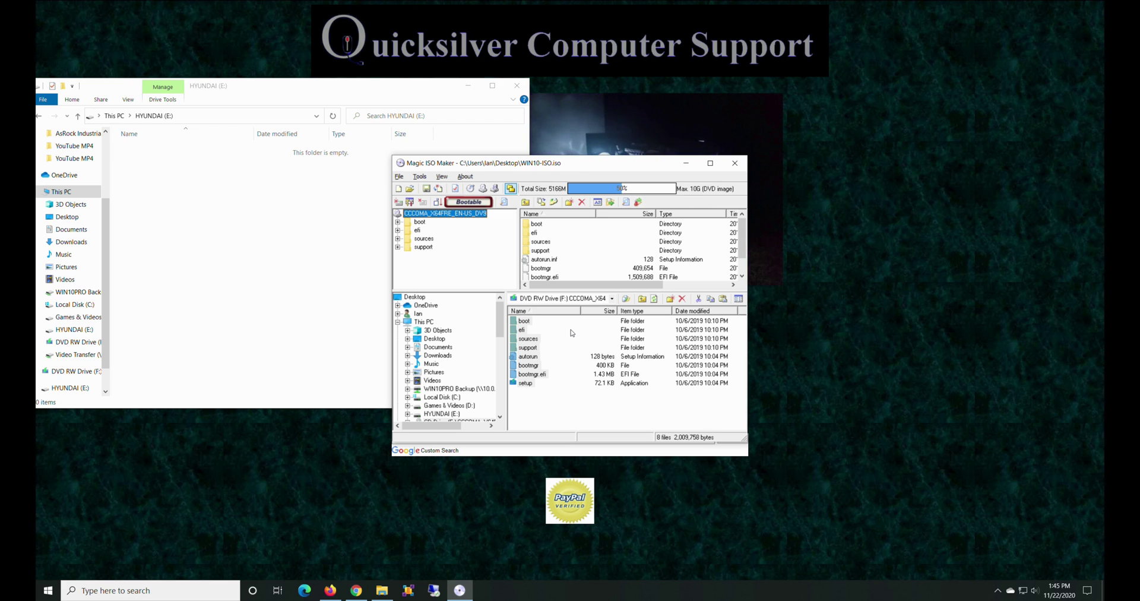
Step: Extract the ISO root's contents to HYUNDAI (E:), with opening the folder afterwards turned off
right_click(455, 218)
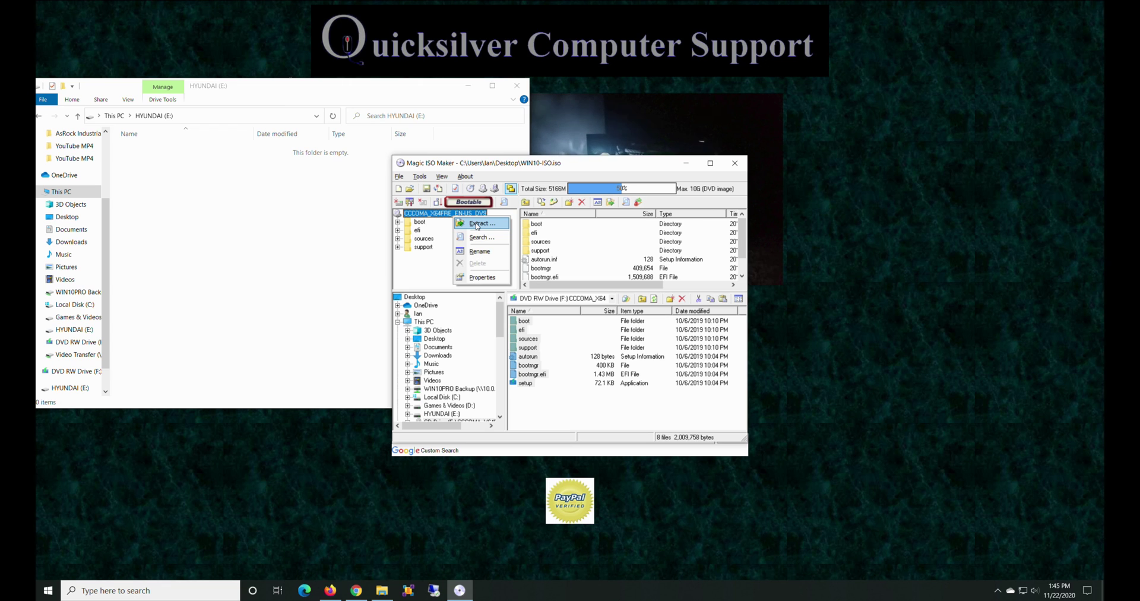
click(476, 224)
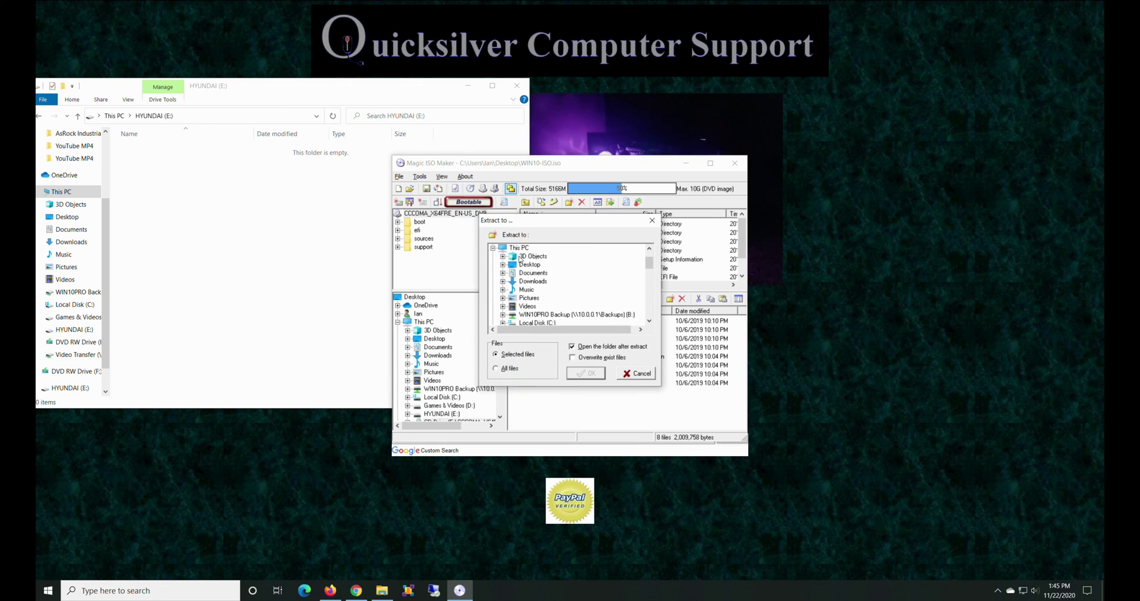
scroll(543, 289, down, 1)
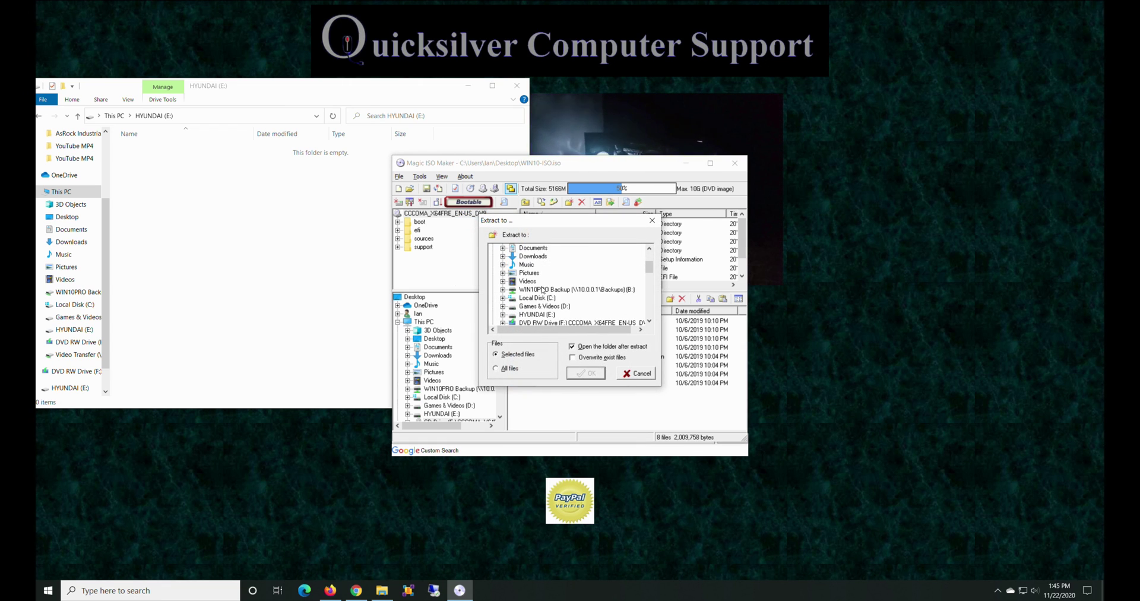
click(543, 315)
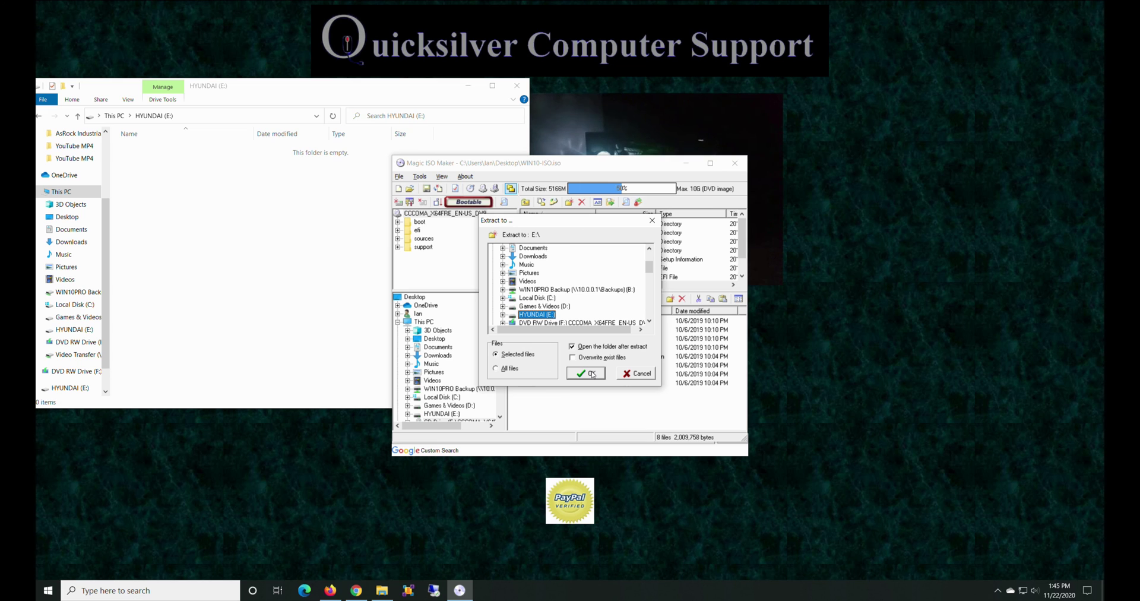
click(573, 347)
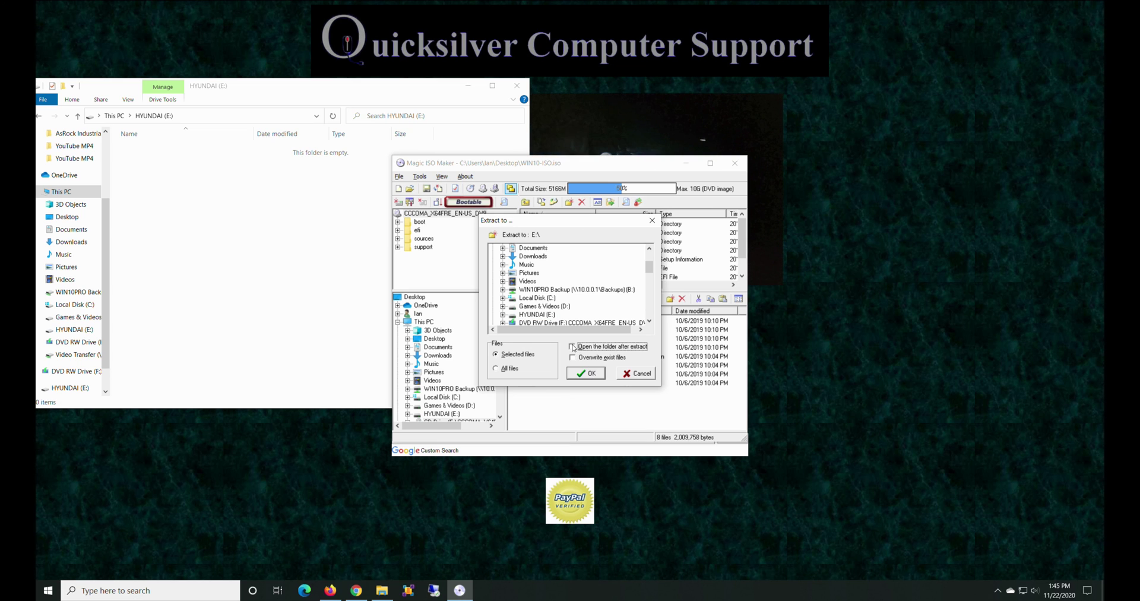
click(584, 373)
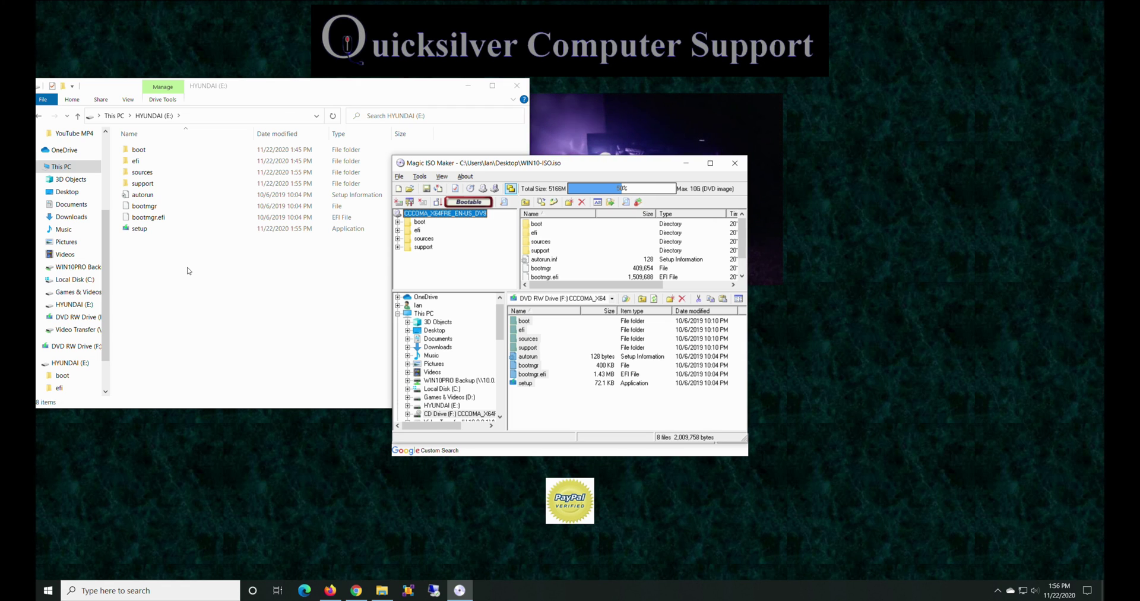
Step: Close the Magic ISO Maker window so File Explorer shows the eight items on HYUNDAI (E:)
click(735, 162)
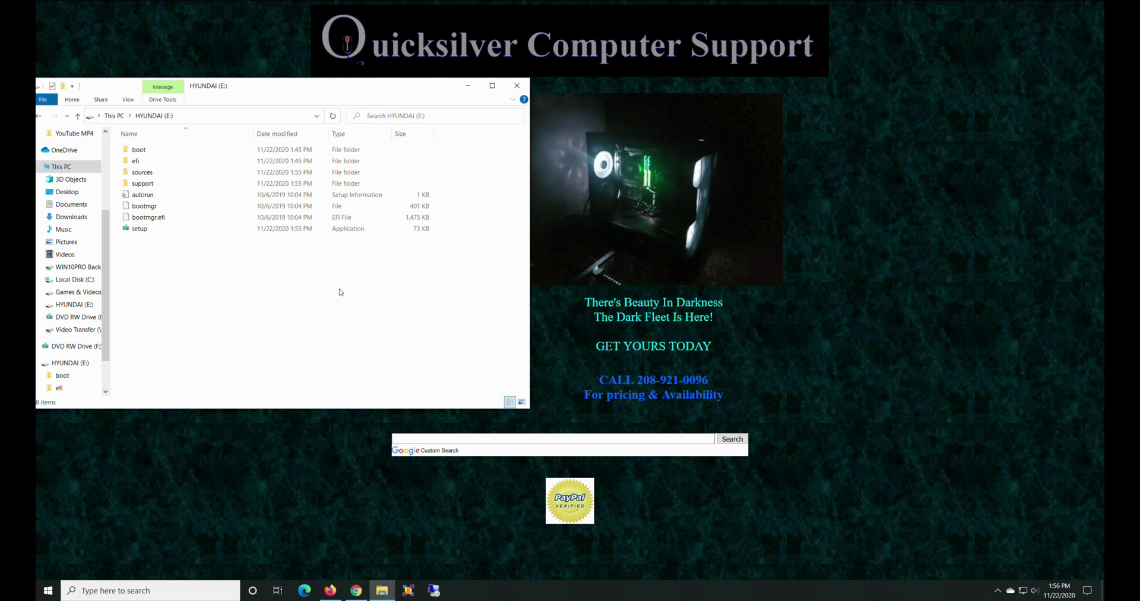